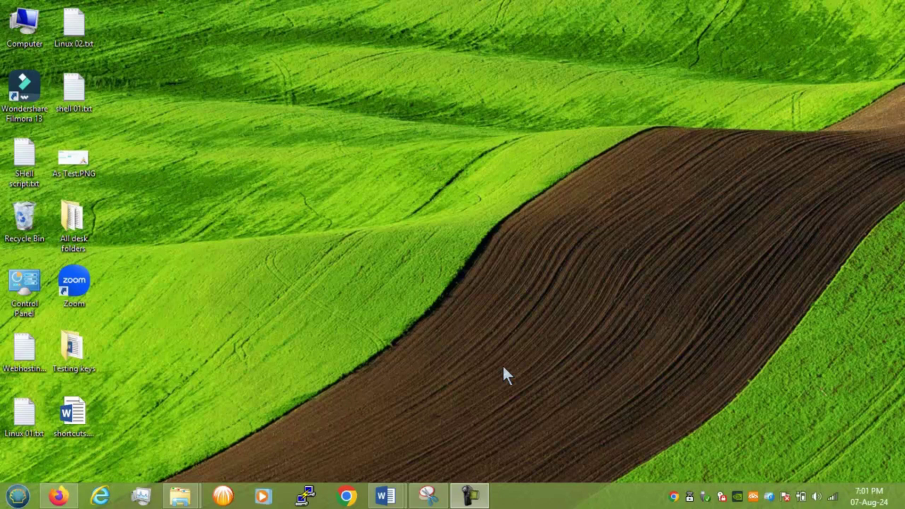
Centre the Run dialog, run explorer to open Libraries, then close the window.
key("super+r")
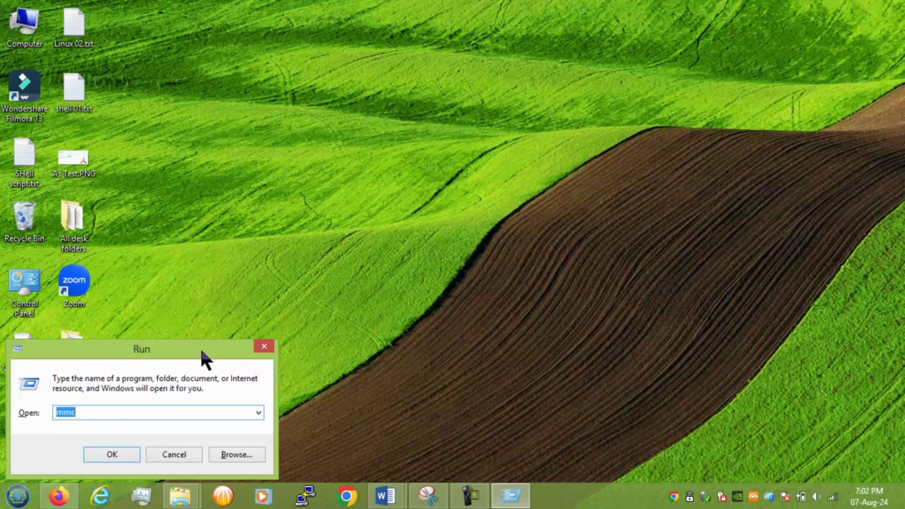
left_click_drag(202, 352, 419, 213)
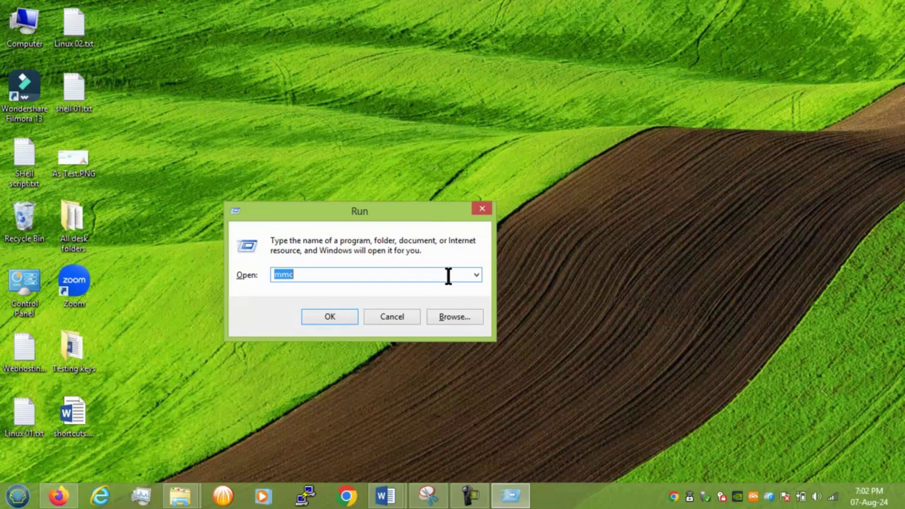
key("BackSpace")
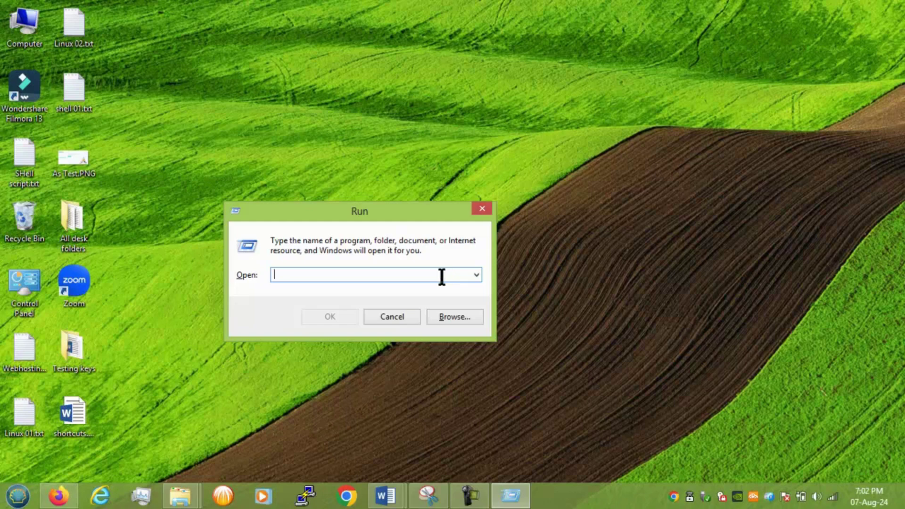
type("exp")
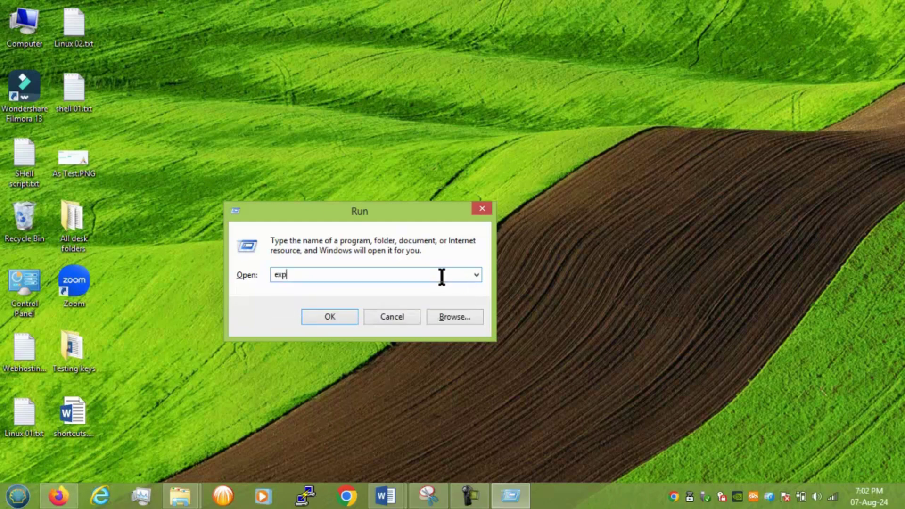
type("lorer")
key("Return")
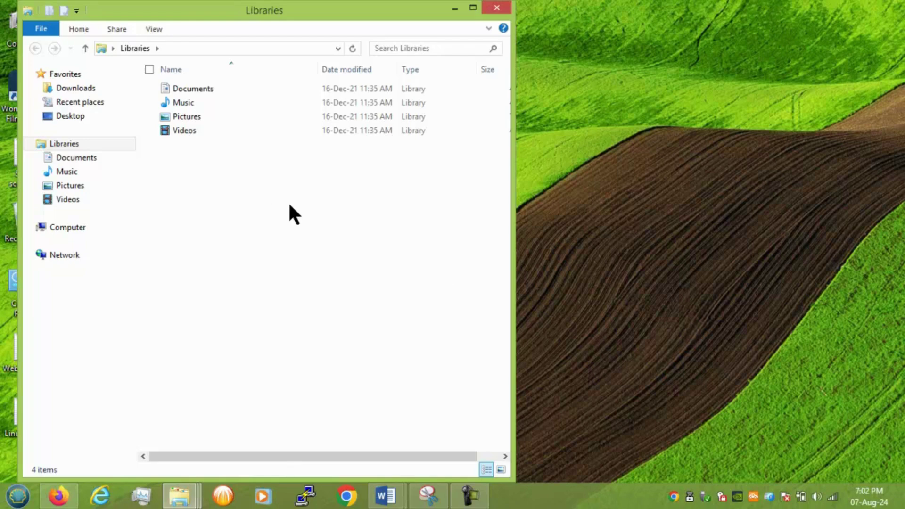
left_click(498, 8)
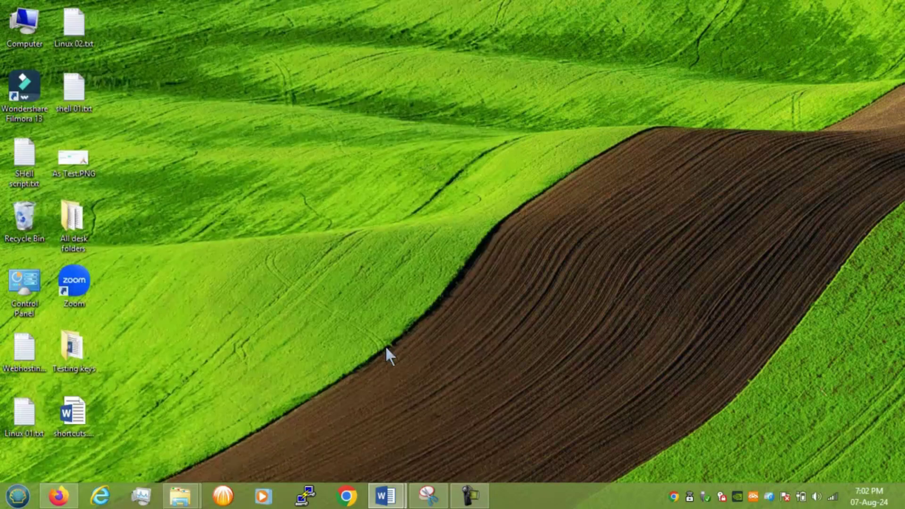
Launch Registry Editor with regedit, then close it.
key("super+r")
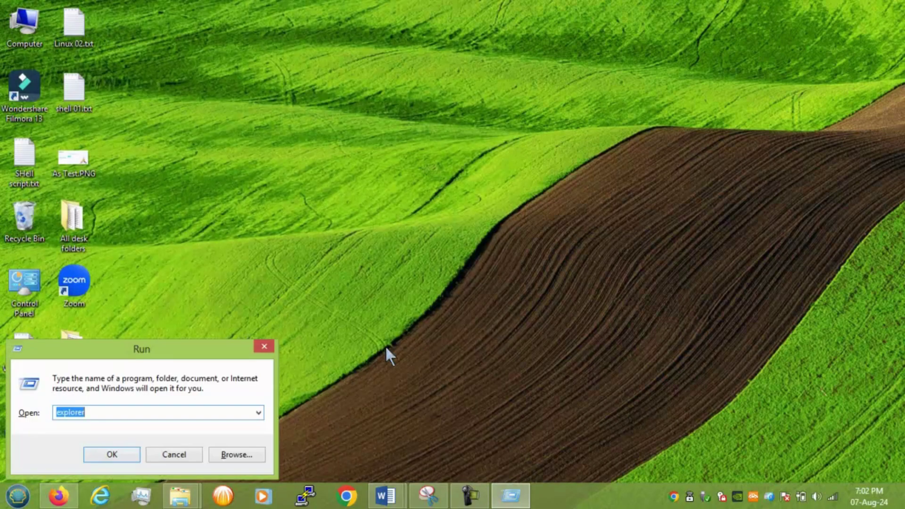
type("regedit")
key("Return")
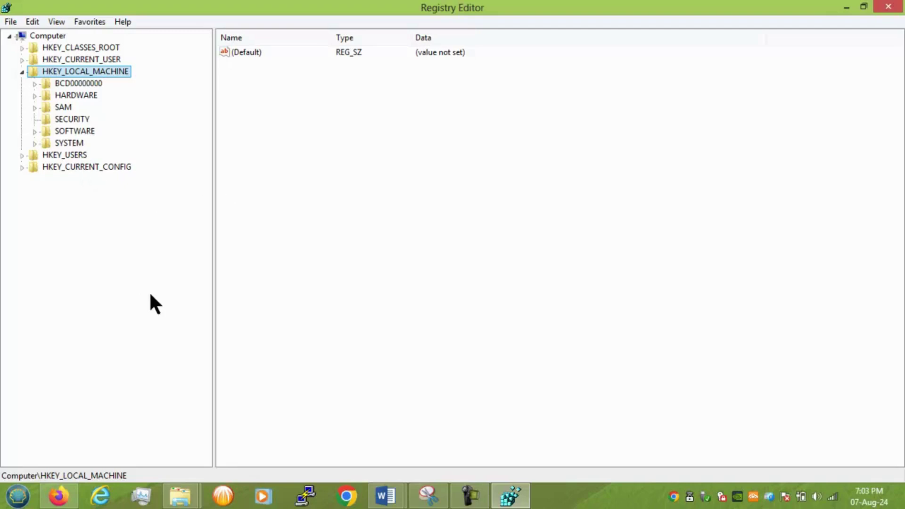
left_click(887, 9)
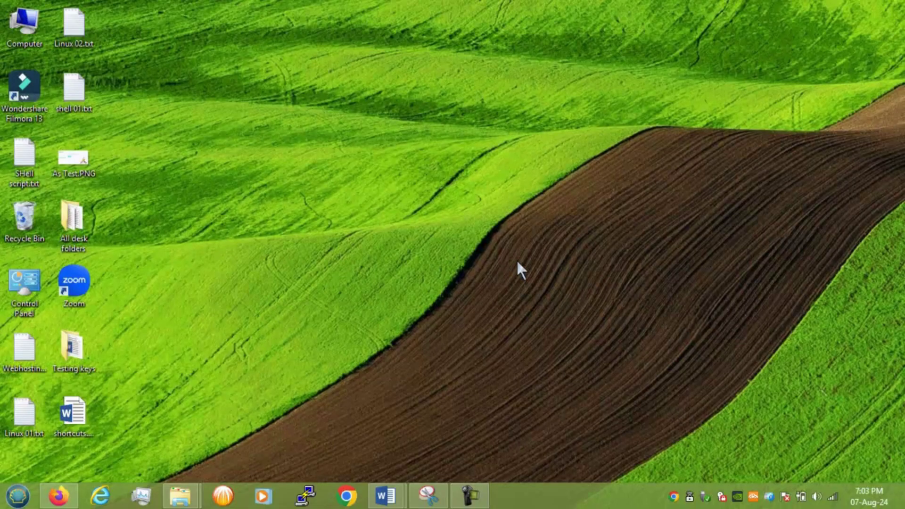
Open Services with services.msc, view the Windows Remote Management description, then close it.
key("super+r")
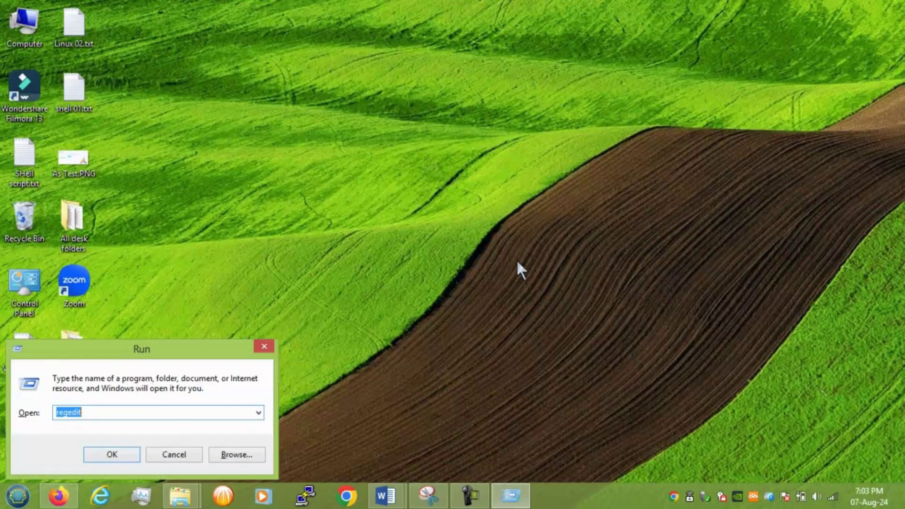
type("services.msc")
key("Return")
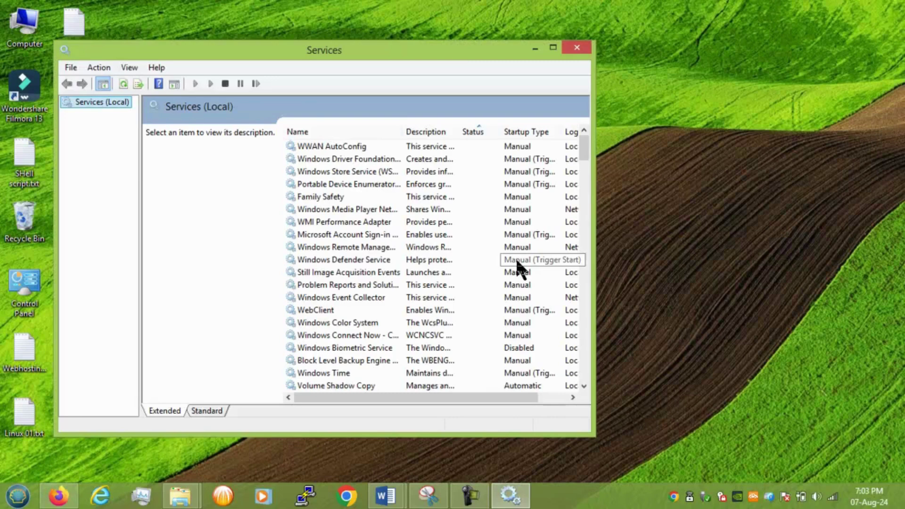
left_click(387, 242)
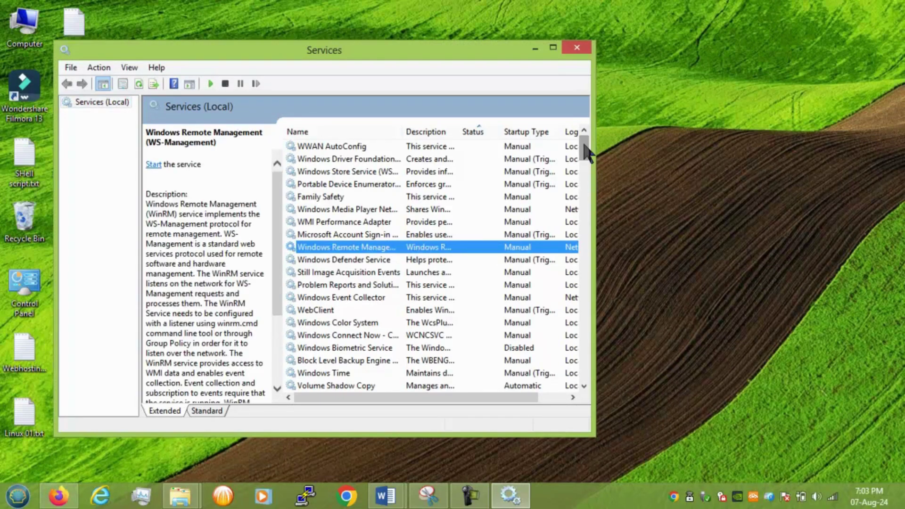
mouse_move(587, 151)
left_mouse_down()
mouse_move(589, 361)
mouse_move(598, 231)
mouse_move(589, 136)
left_mouse_up()
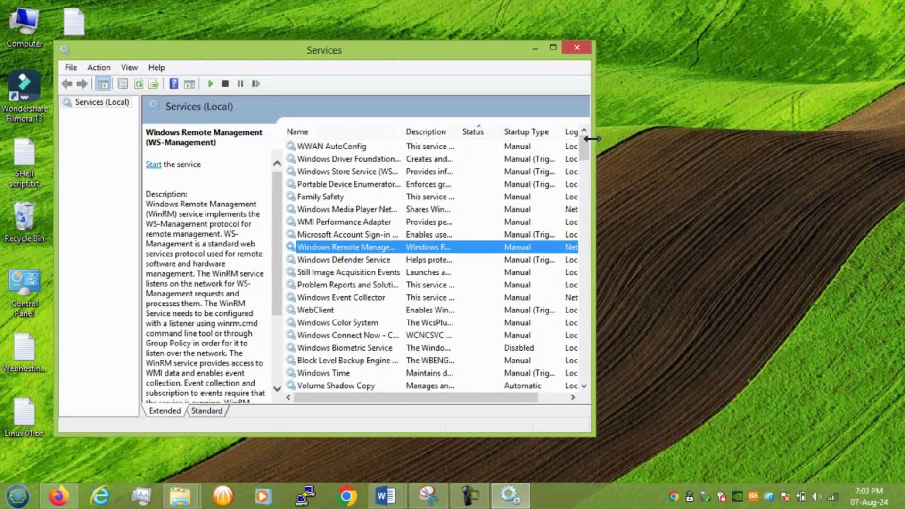
left_click(577, 49)
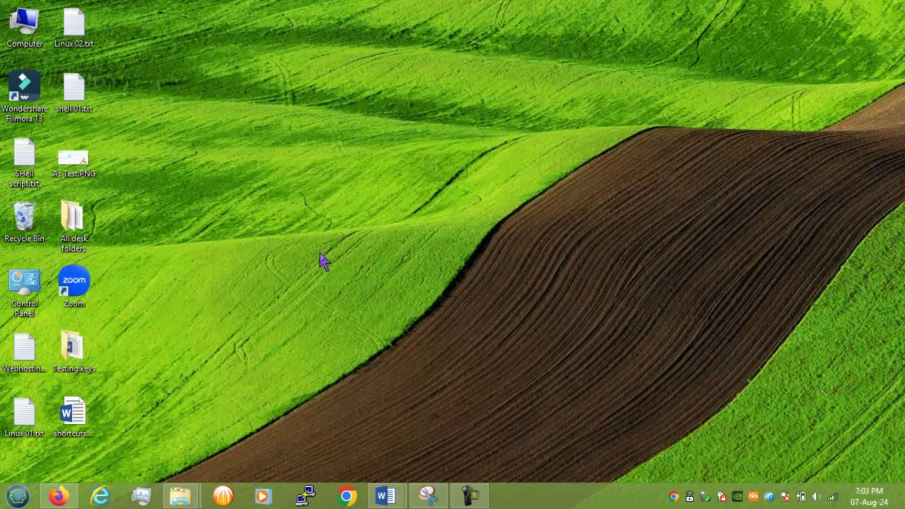
Launch Task Manager, view the Performance and App history pages, then close it.
key("super+r")
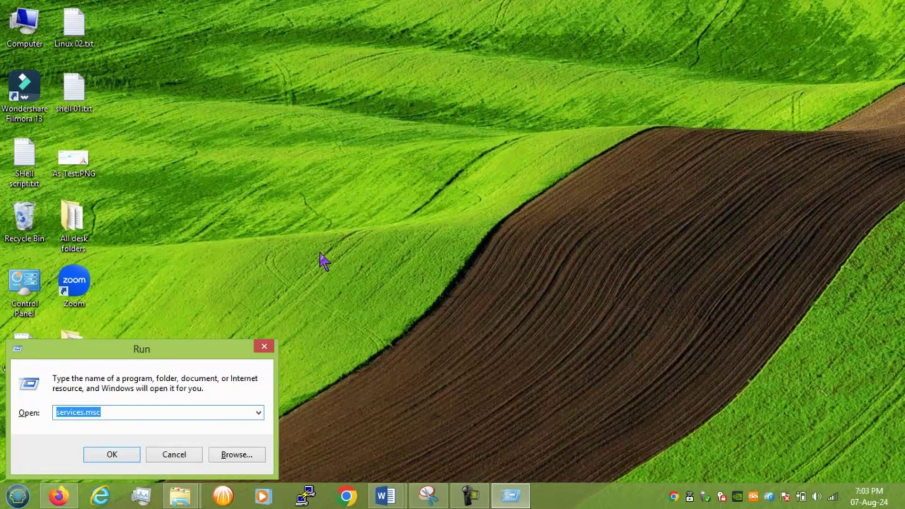
type("taskm")
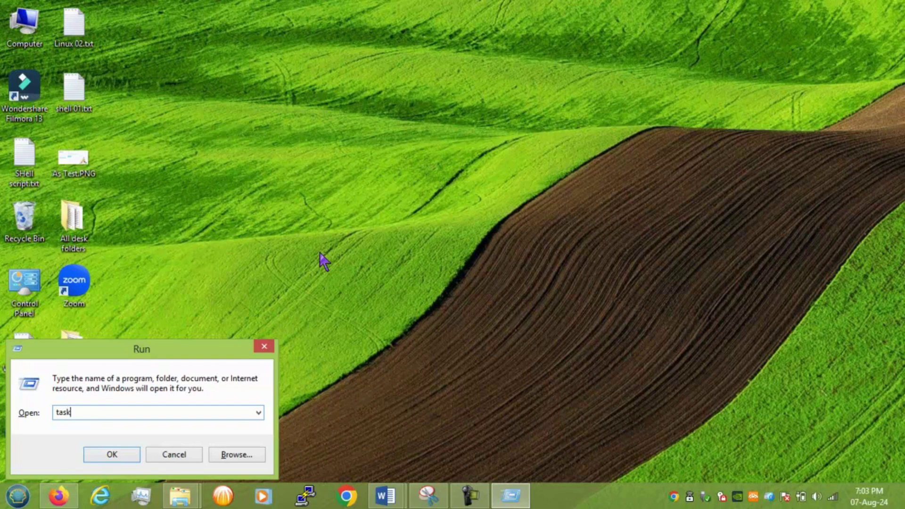
type("gr")
key("Return")
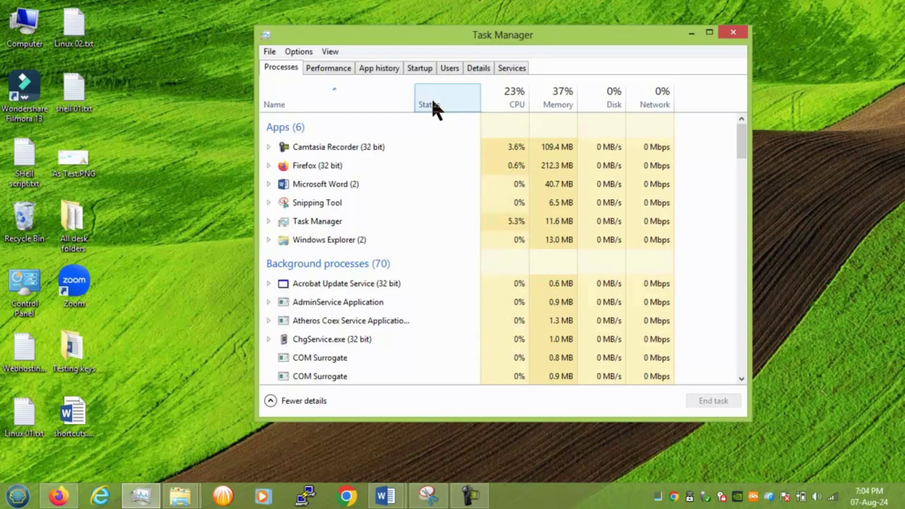
left_click(317, 68)
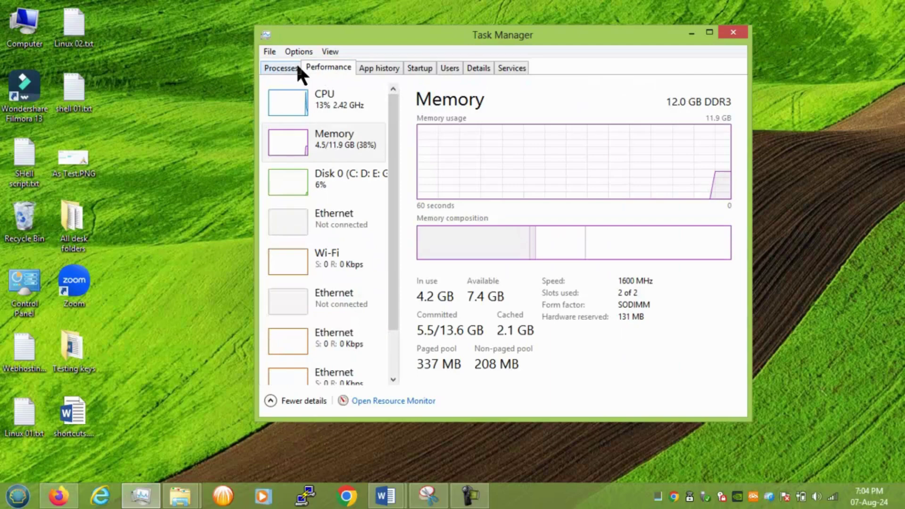
left_click(386, 70)
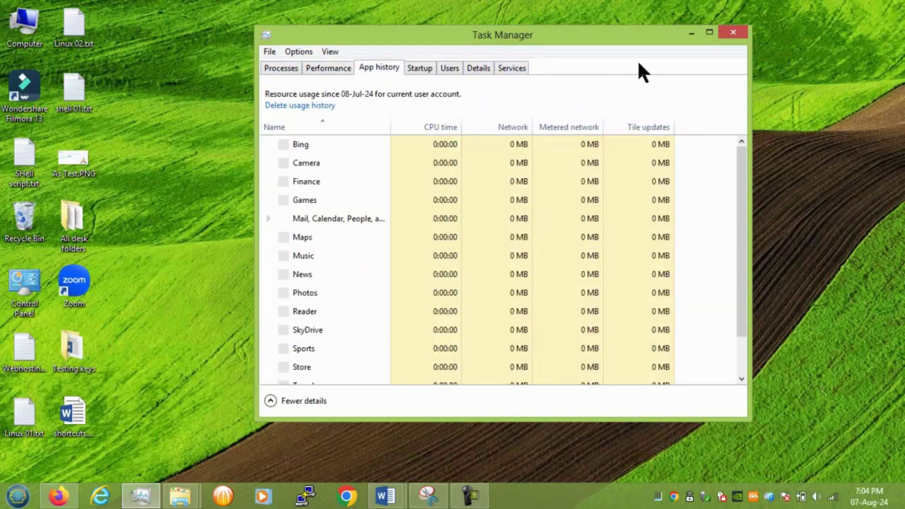
left_click(734, 33)
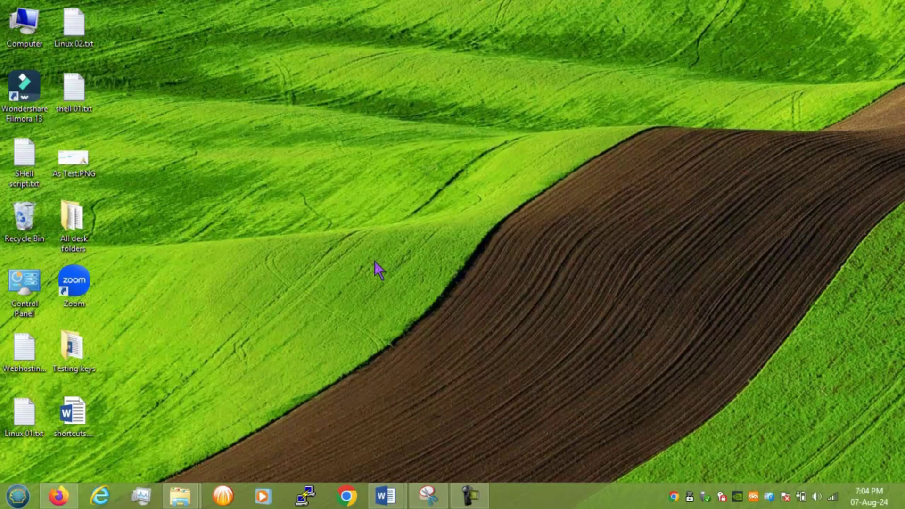
Start Disk Cleanup with cleanmgr, keep Programm (C:) selected, then close it without cleaning.
key("super+r")
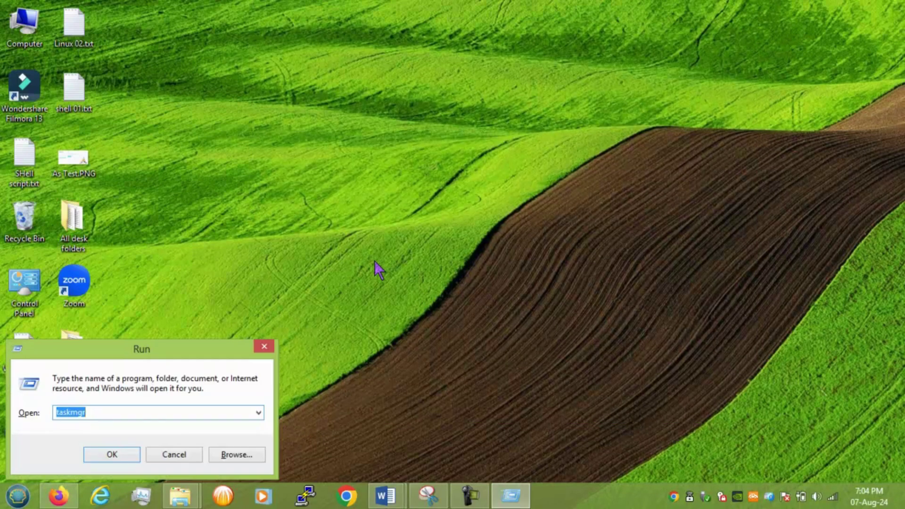
type("cle")
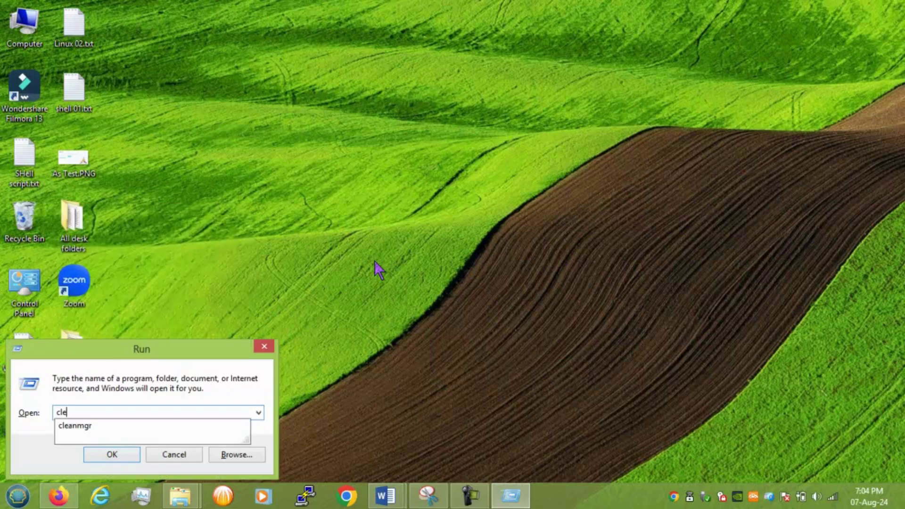
type("anmge")
key("BackSpace")
type("r")
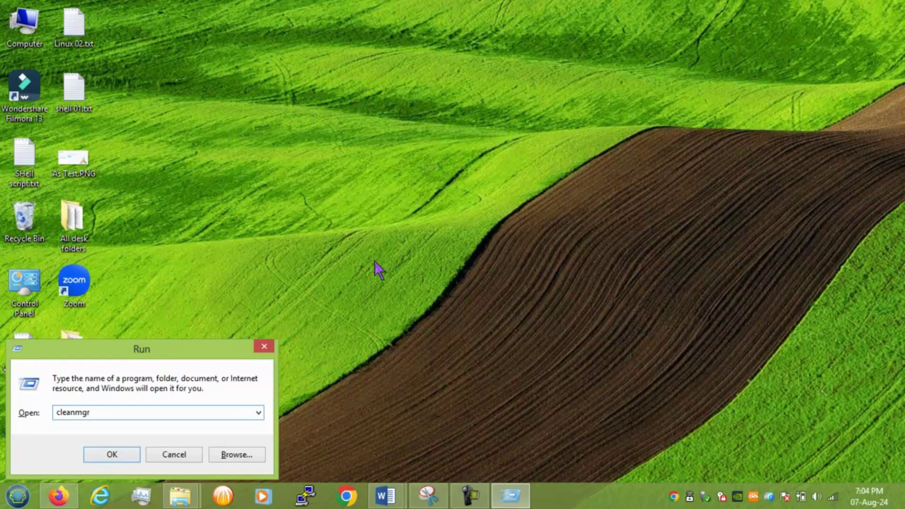
key("Return")
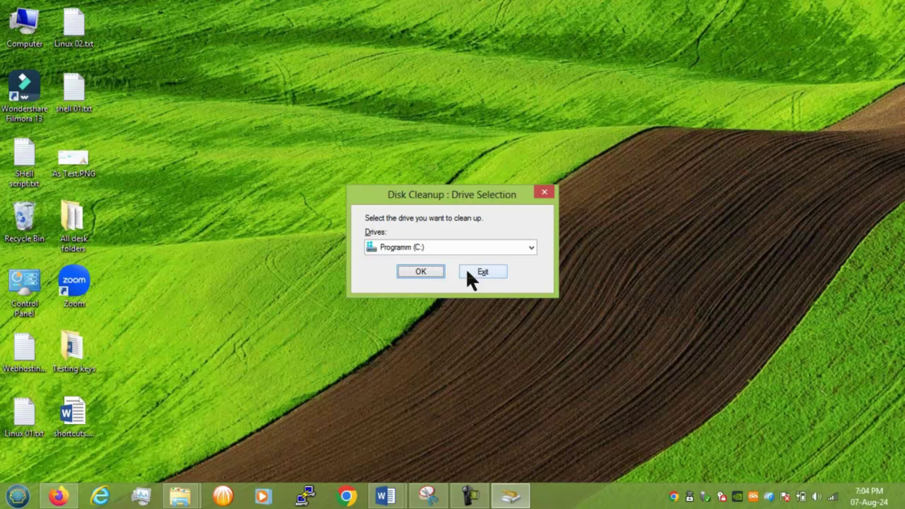
left_click(532, 248)
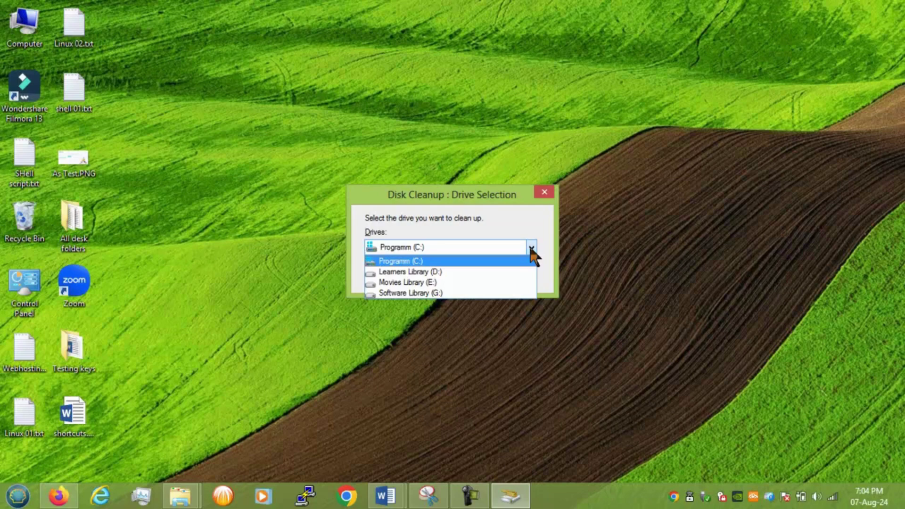
left_click(528, 222)
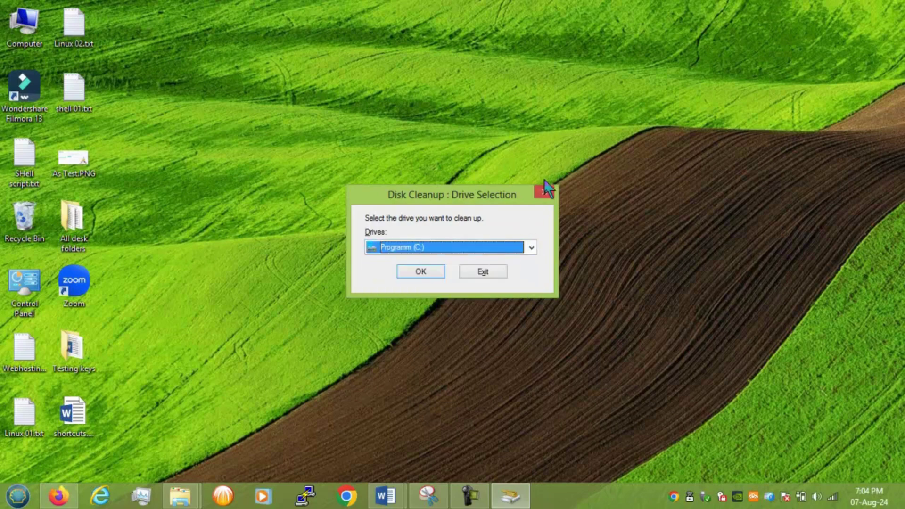
left_click(545, 194)
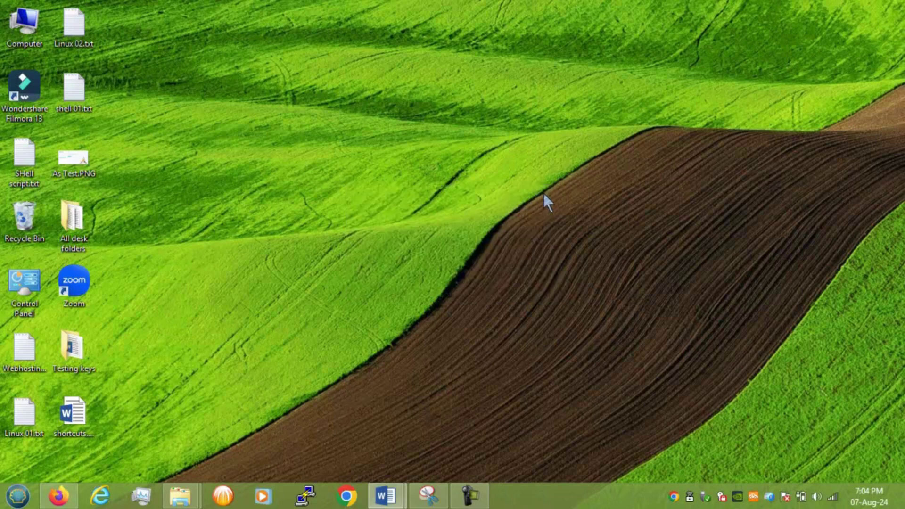
Launch System Configuration with msconfig and view its Boot, Services, Startup and Tools tabs.
key("super+r")
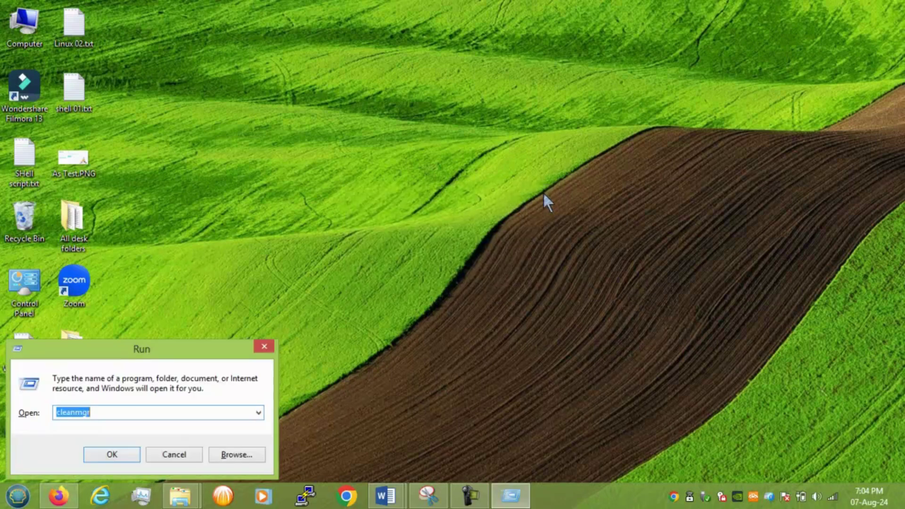
type("m")
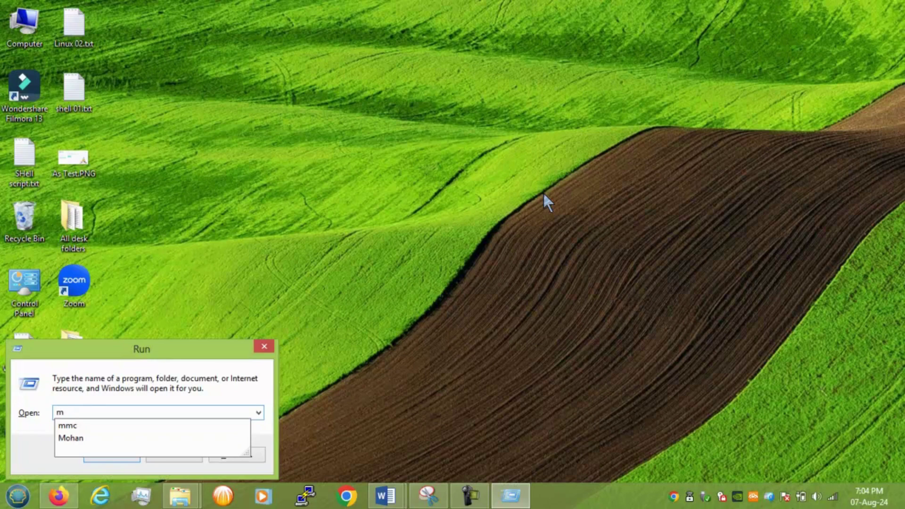
type("sconf")
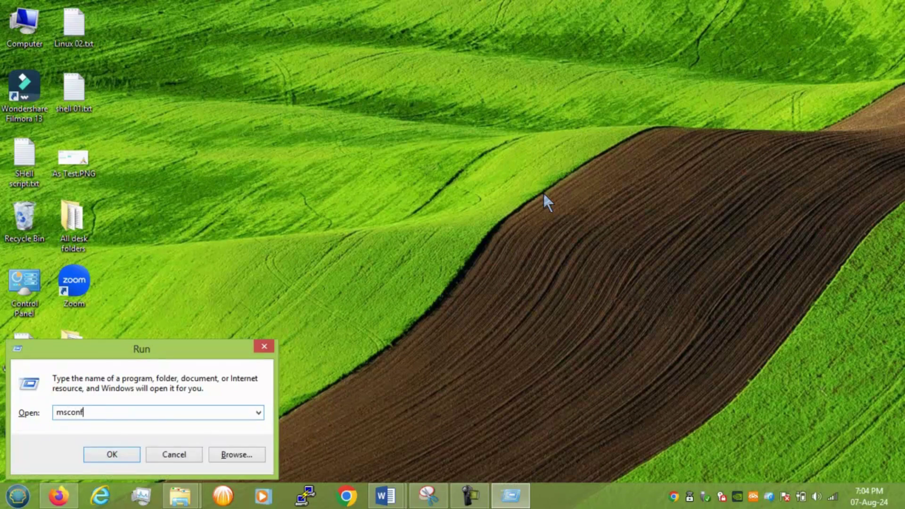
type("ig")
key("Return")
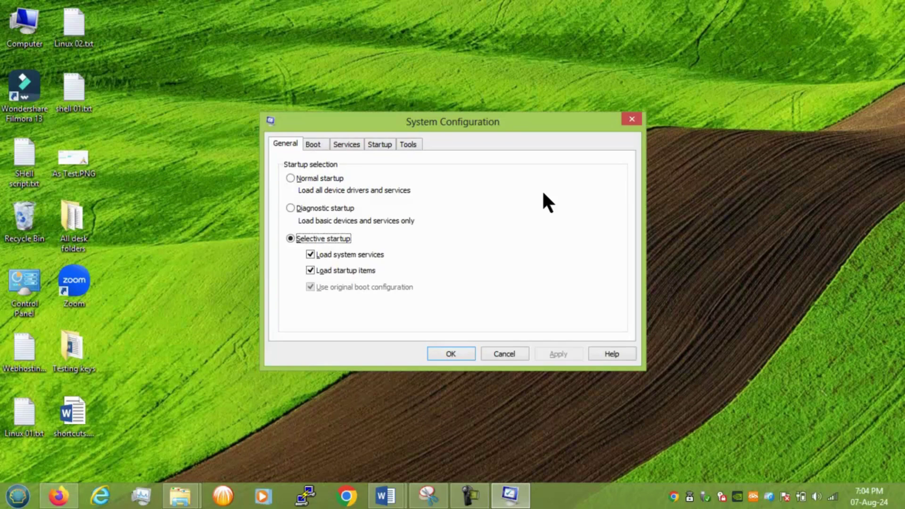
left_click(317, 141)
left_click(348, 145)
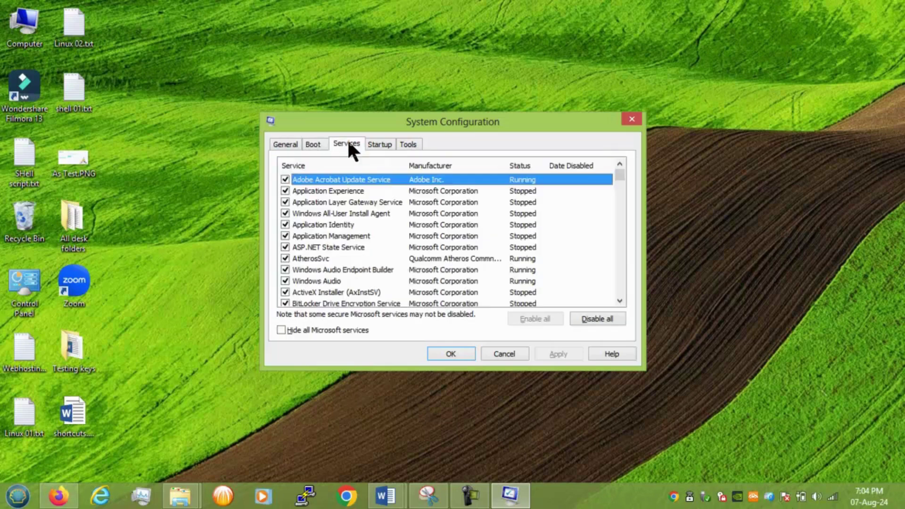
left_click(382, 143)
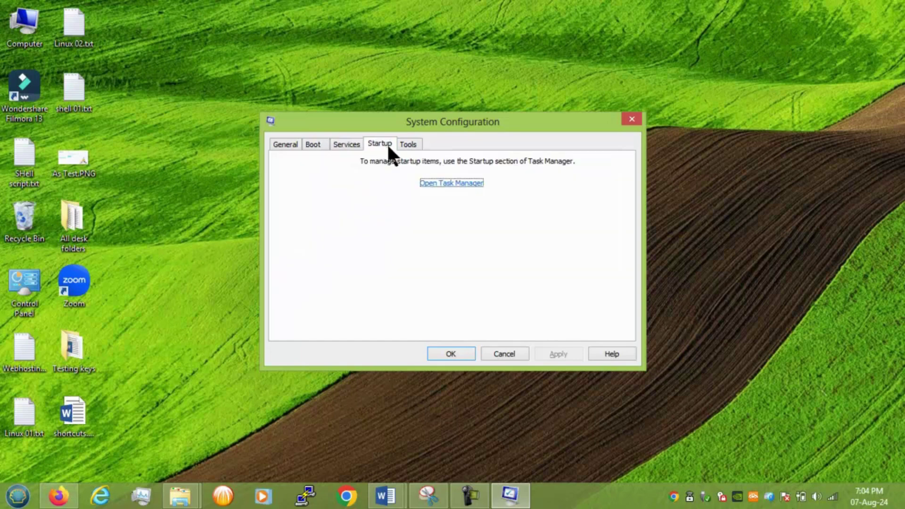
left_click(408, 145)
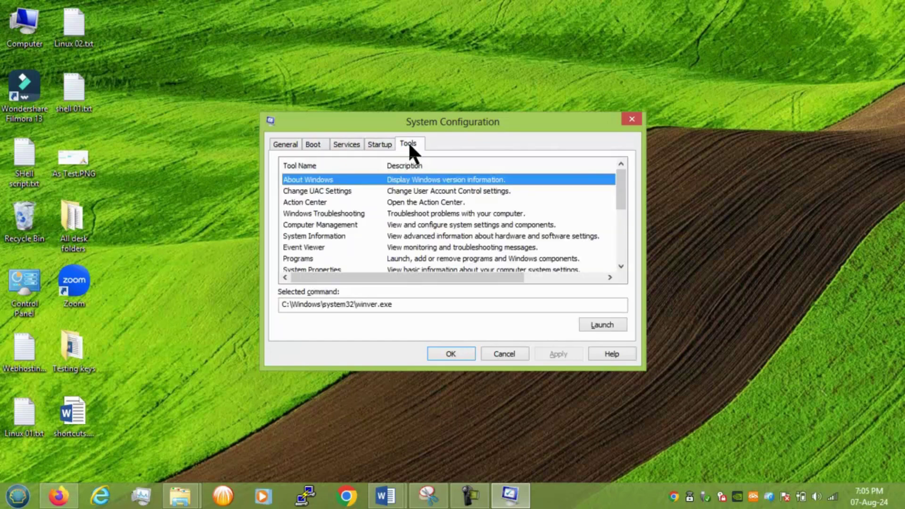
Revisit the General, Boot, Services and Startup tabs, then close System Configuration.
left_click(289, 147)
left_click(311, 145)
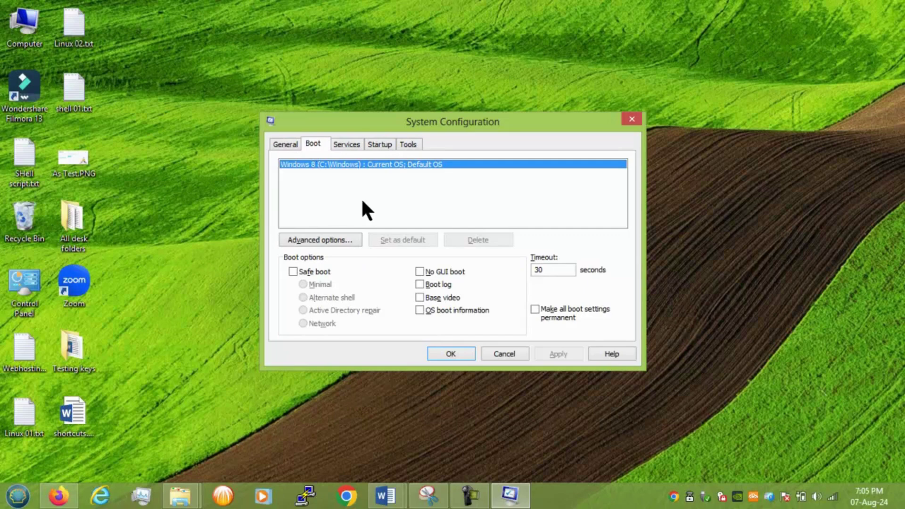
left_click(355, 143)
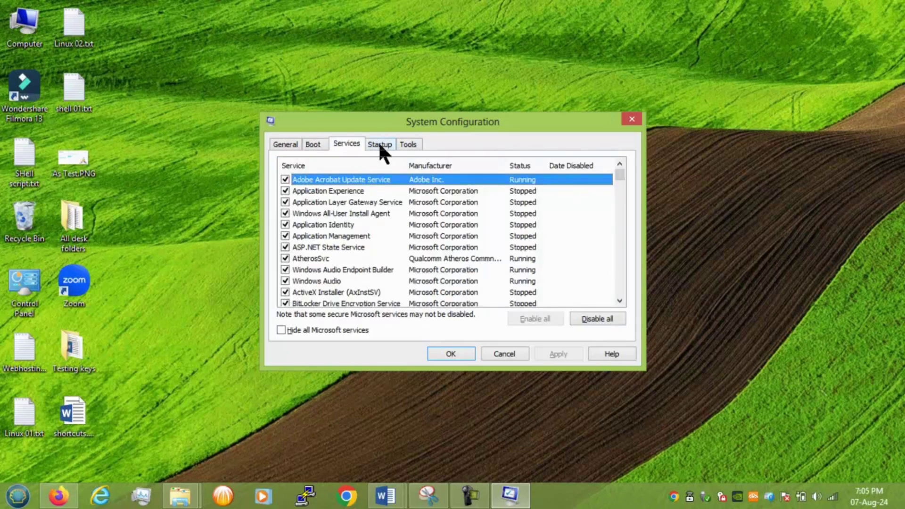
left_click(380, 145)
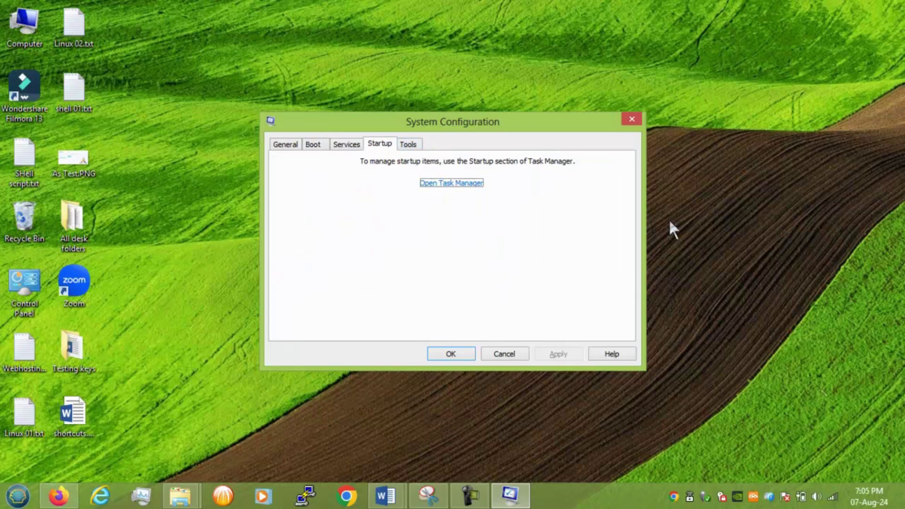
left_click(632, 120)
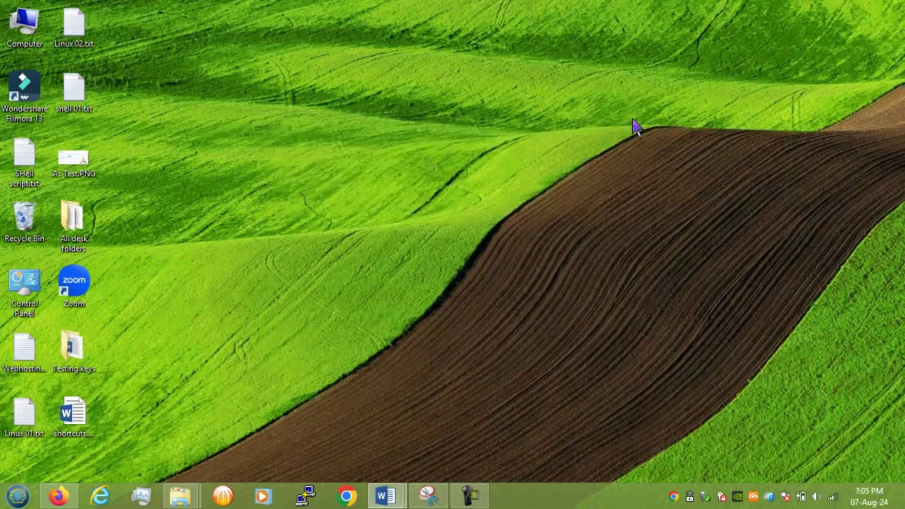
Launch the empty Management Console from Run and look at its File menu without choosing anything.
key("super+r")
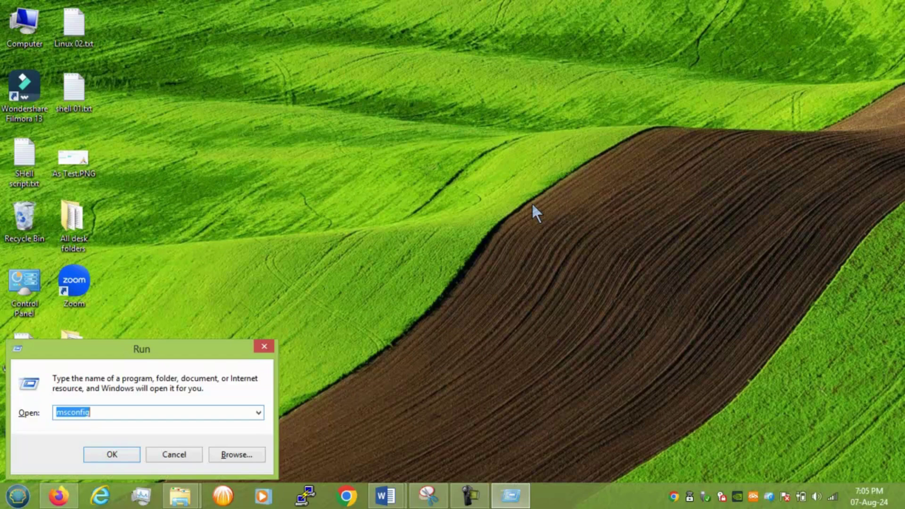
type("mstsc")
key("Return")
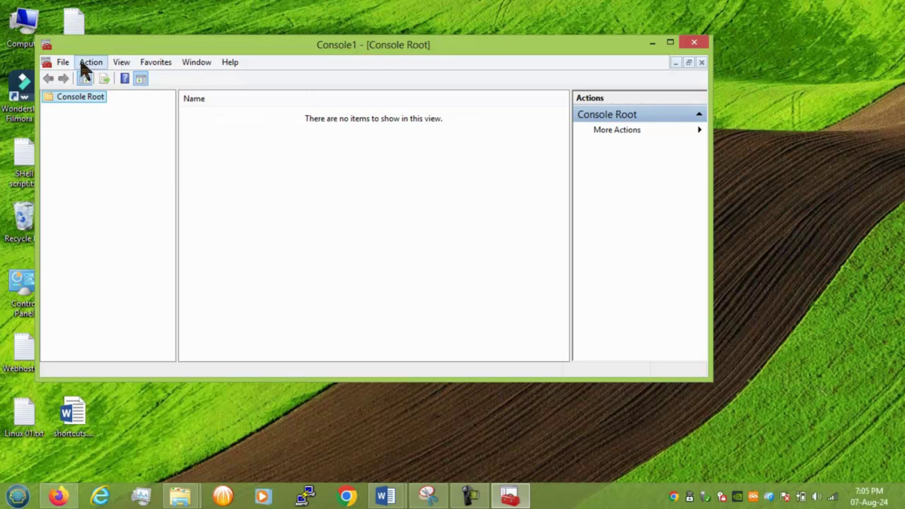
left_click(66, 63)
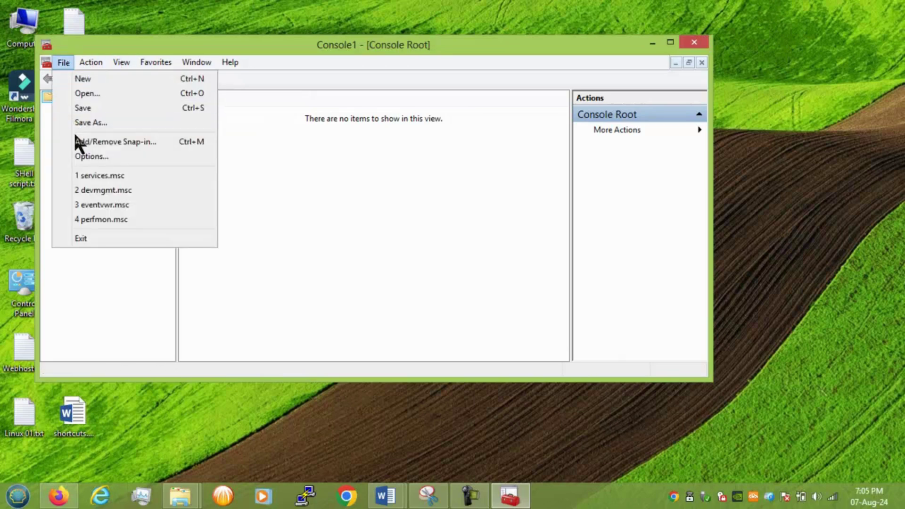
left_click(353, 239)
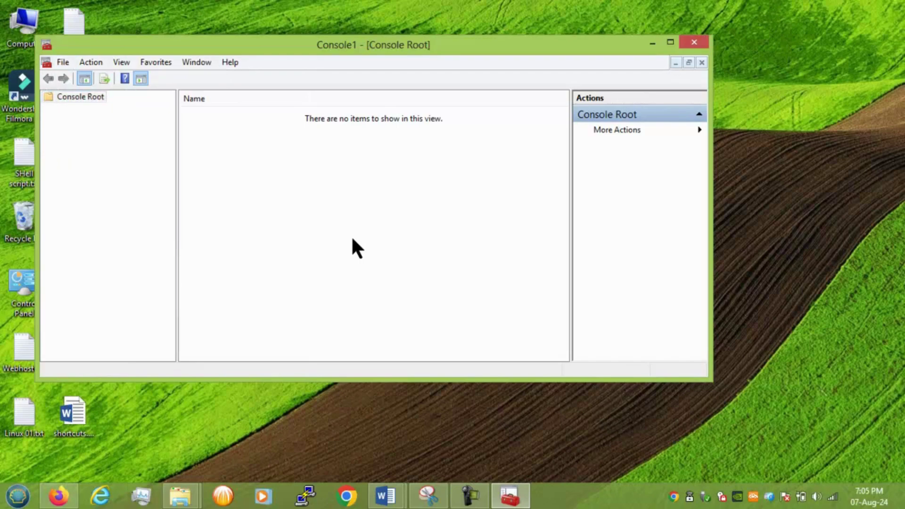
Close the empty console, launch System Information with msinfo32, and scroll the System Summary.
left_click(694, 43)
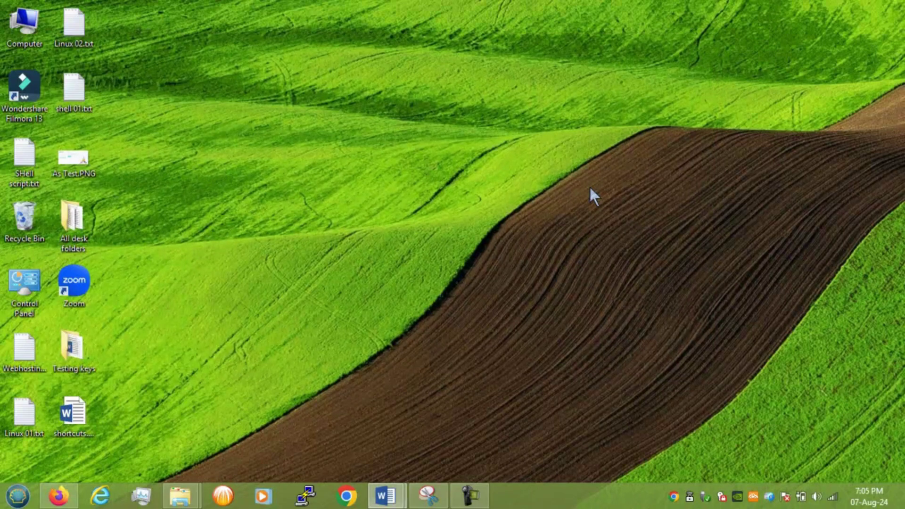
key("super+r")
type("m")
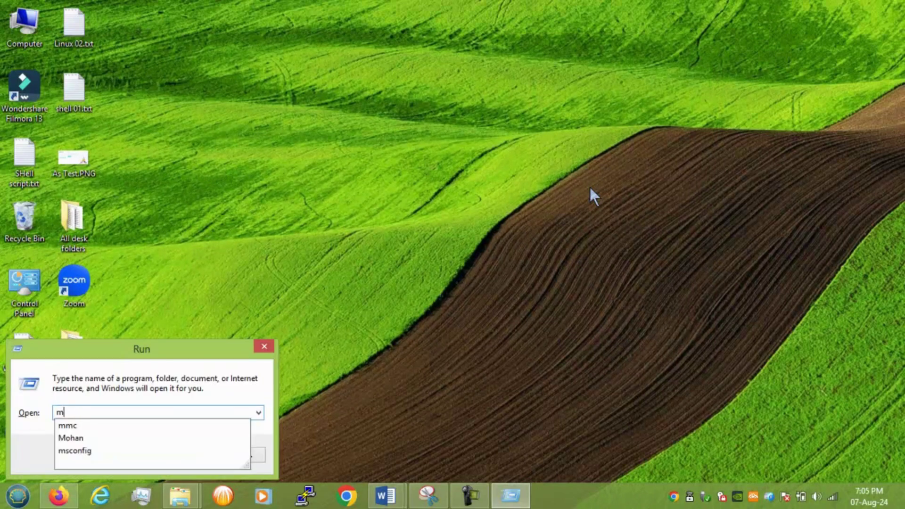
type("sinf")
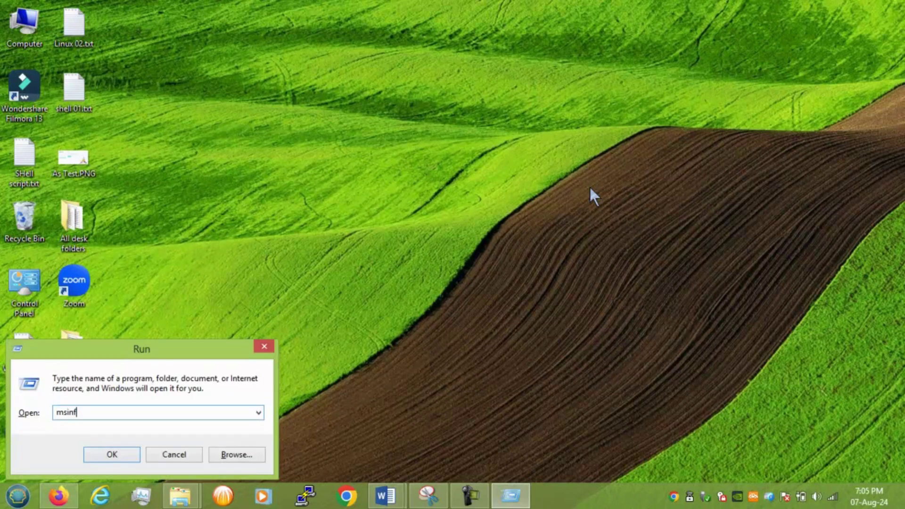
type("o32")
key("Return")
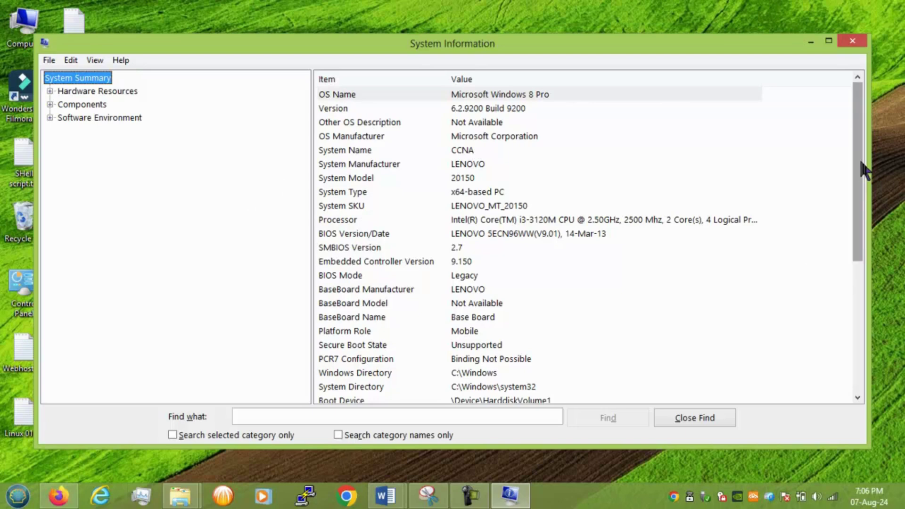
left_click_drag(864, 170, 871, 297)
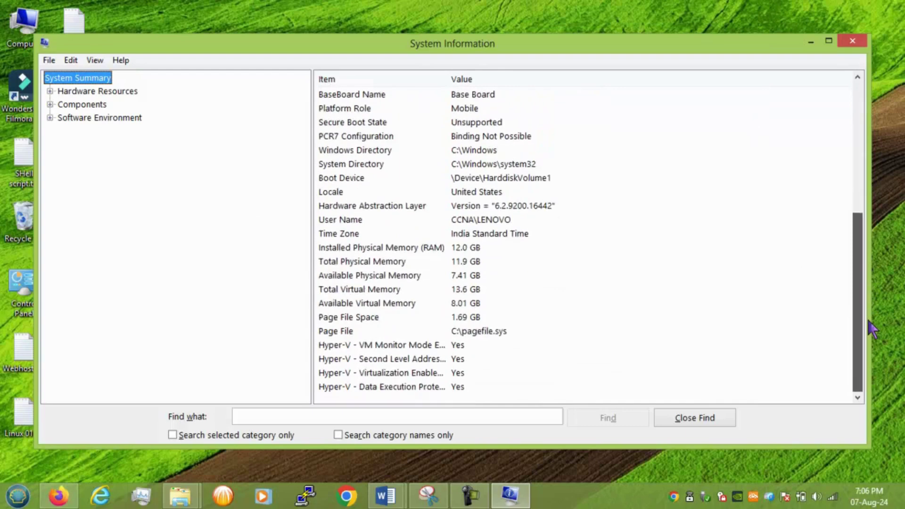
left_click_drag(872, 348, 865, 339)
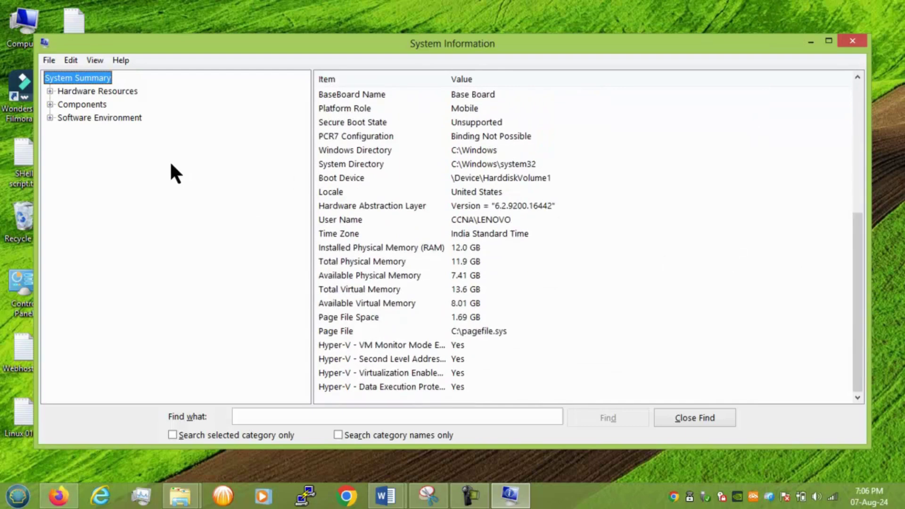
Select Hardware Resources and Components, then expand and collapse Components and Software Environment.
left_click(96, 91)
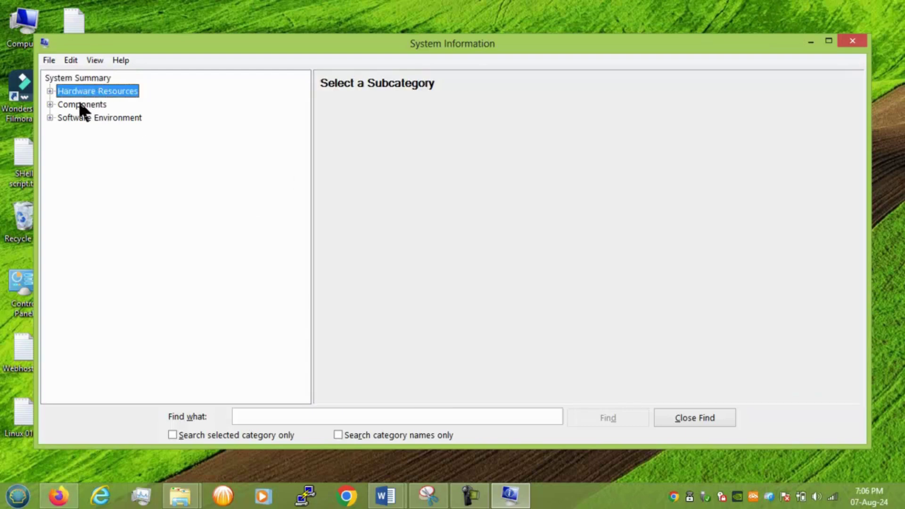
left_click(80, 105)
left_click(50, 105)
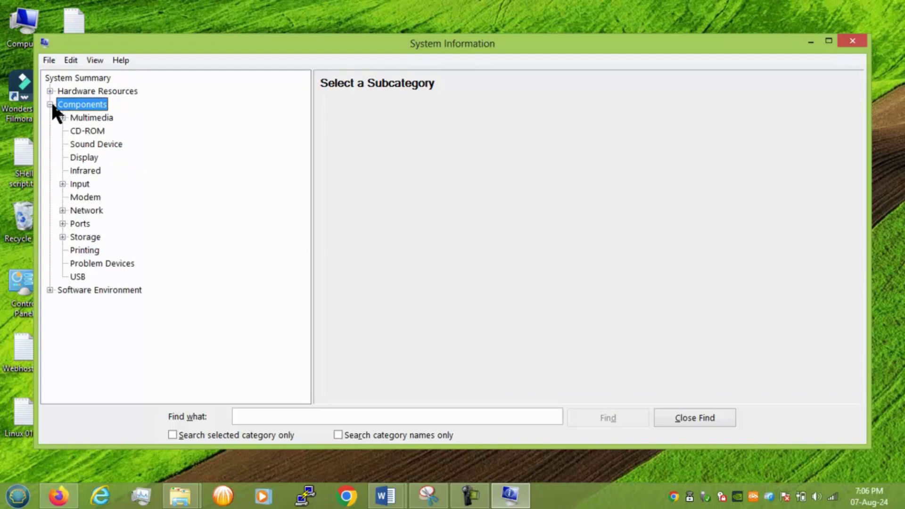
left_click(50, 105)
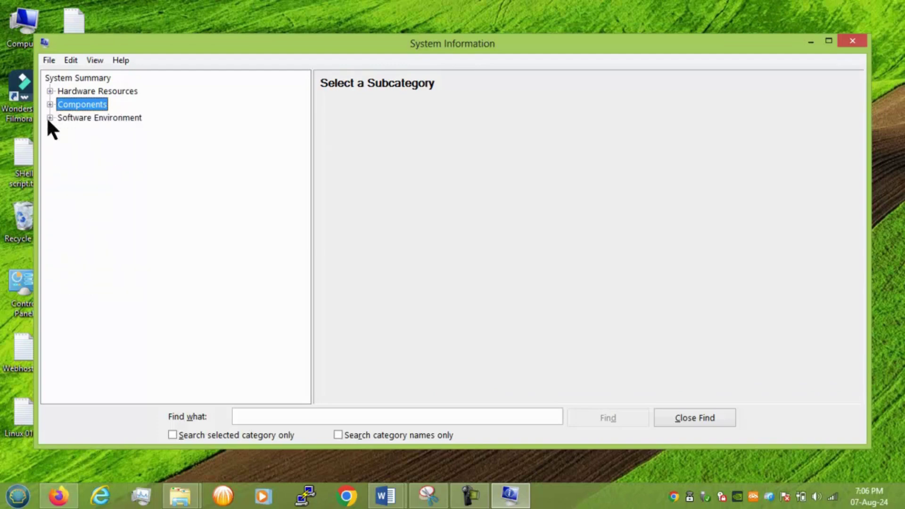
left_click(50, 118)
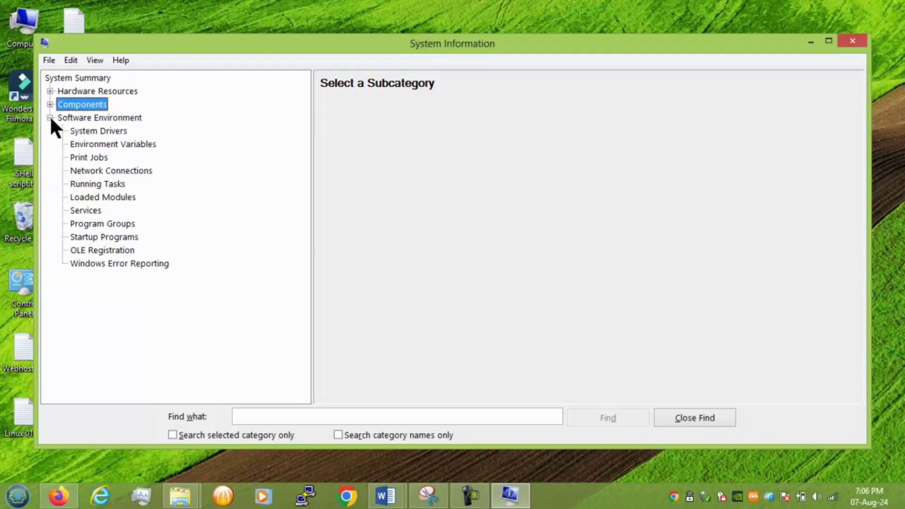
left_click(50, 118)
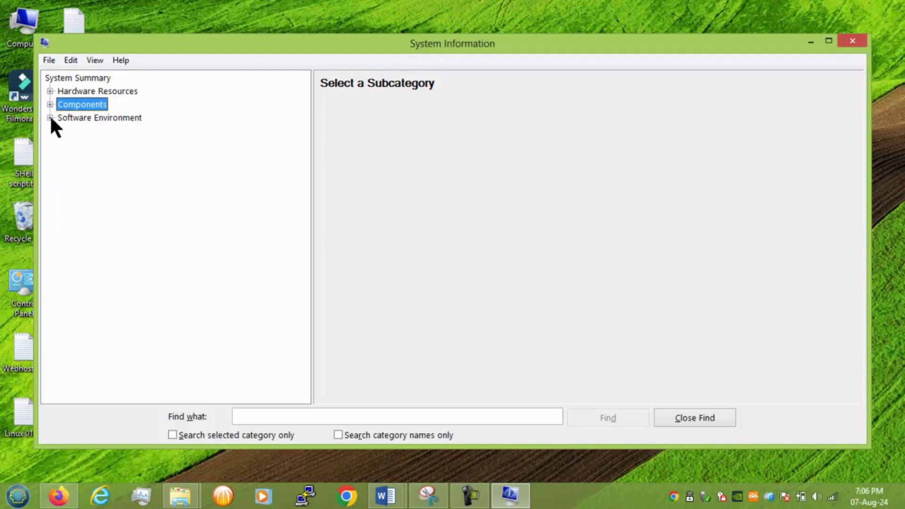
Close System Information, launch Remote Desktop with mstsc, and choose 192.168.0.113 as the computer.
left_click(856, 41)
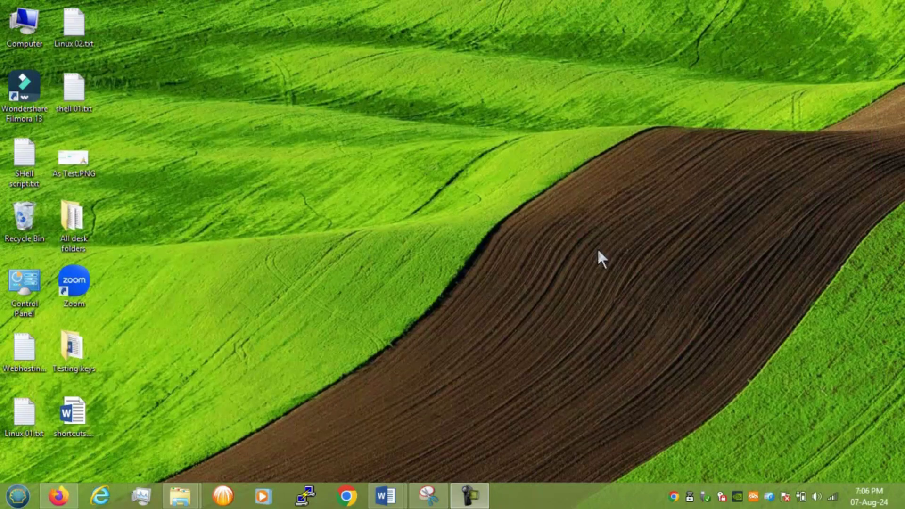
key("super+r")
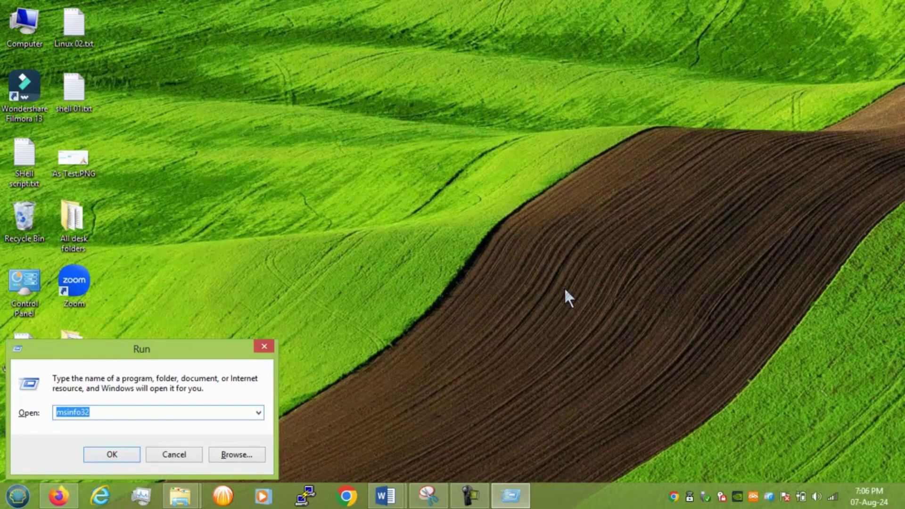
type("mstsc")
key("Return")
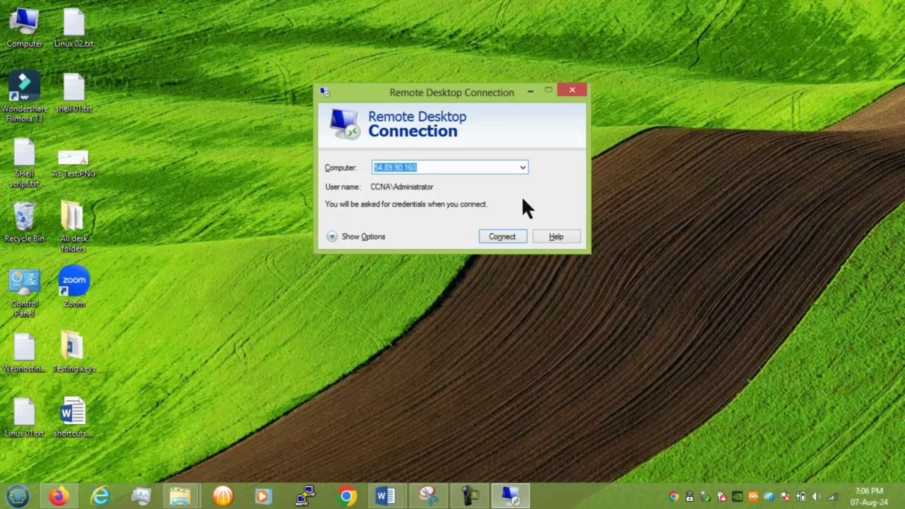
left_click(523, 168)
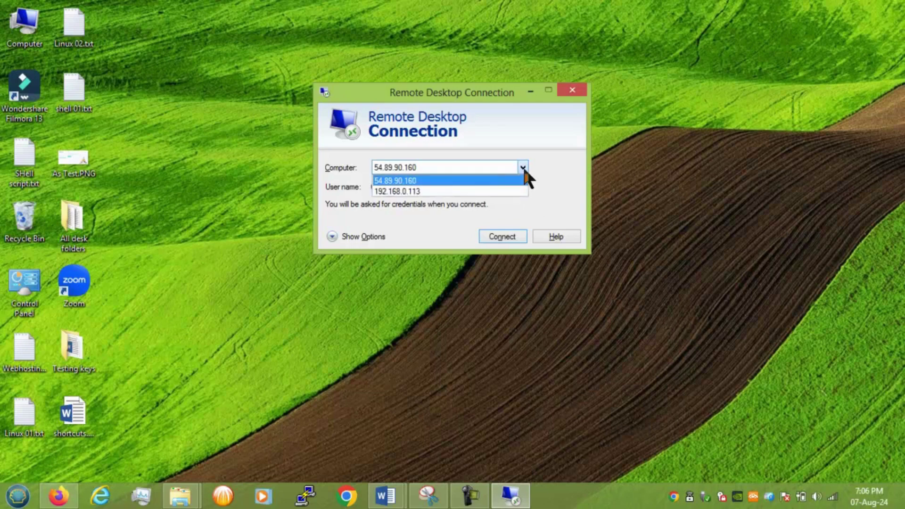
left_click(487, 195)
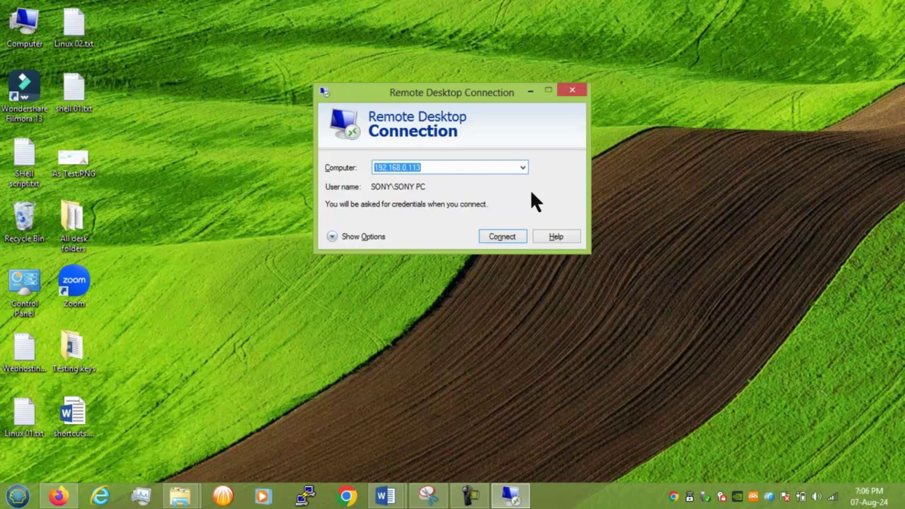
Close Remote Desktop, then enter logoff and shutdown in Run, clearing each without running it.
left_click(573, 91)
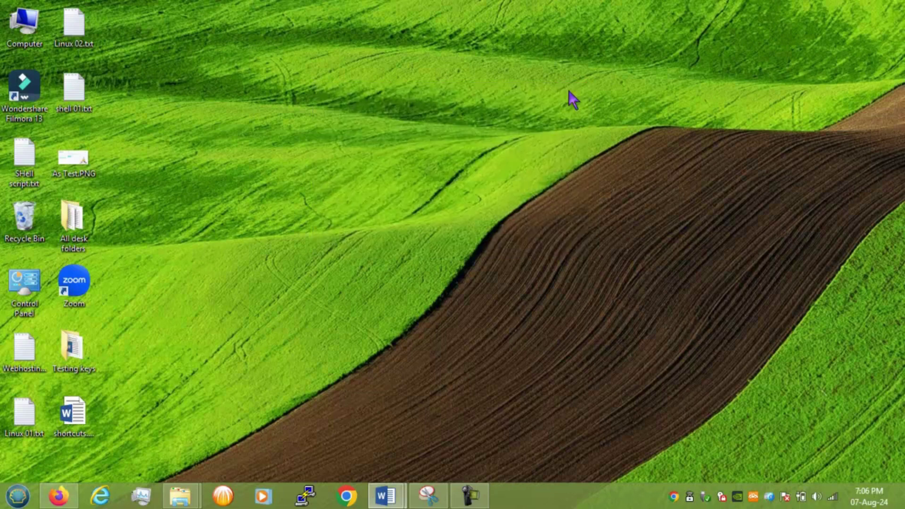
key("super+r")
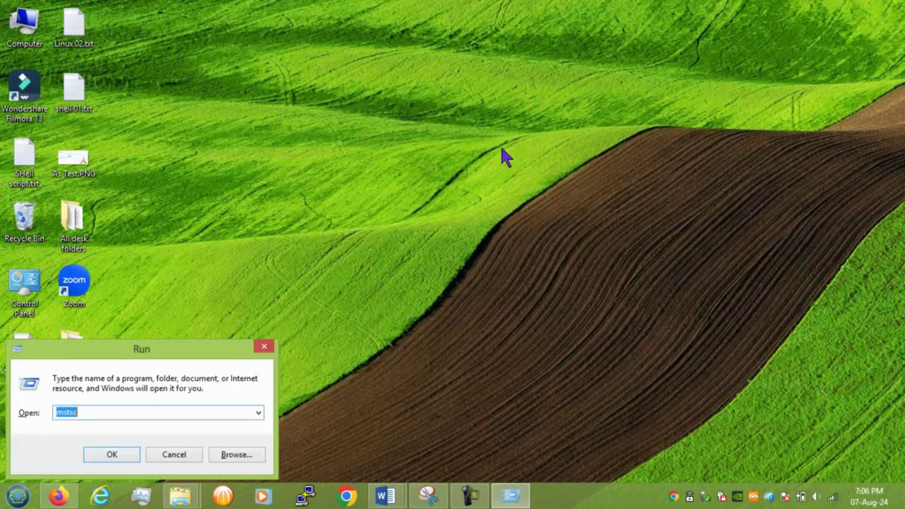
type("logoff")
key("BackSpace")
key("BackSpace")
key("BackSpace")
key("BackSpace")
key("BackSpace")
key("BackSpace")
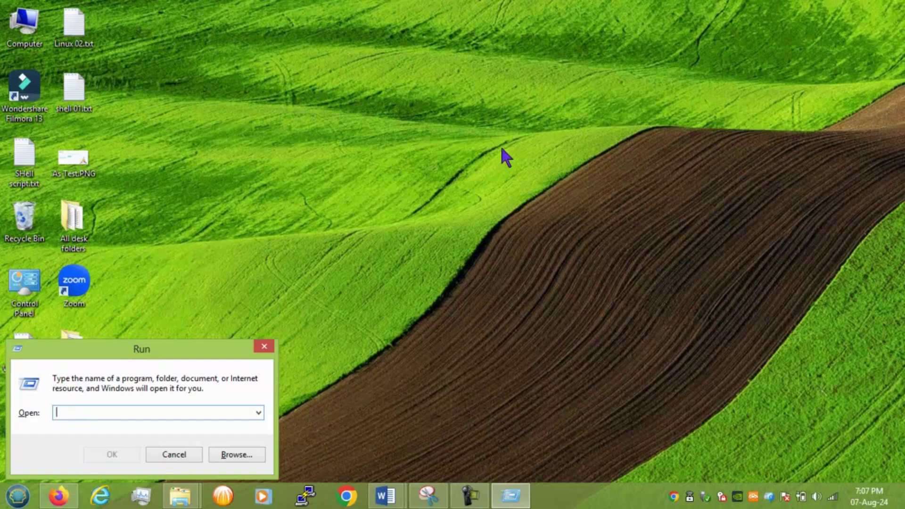
type("shutdo")
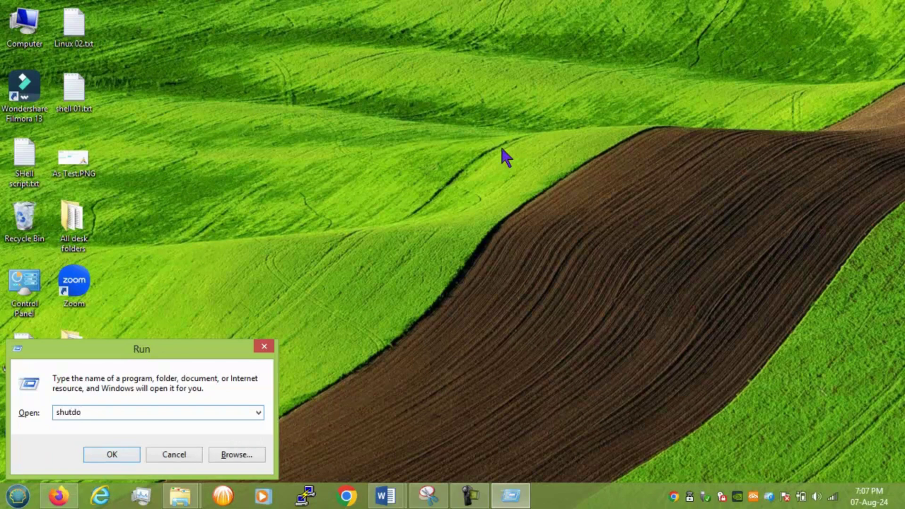
type("wo")
key("BackSpace")
type("n")
key("BackSpace")
key("BackSpace")
key("BackSpace")
key("BackSpace")
key("BackSpace")
key("BackSpace")
key("BackSpace")
key("BackSpace")
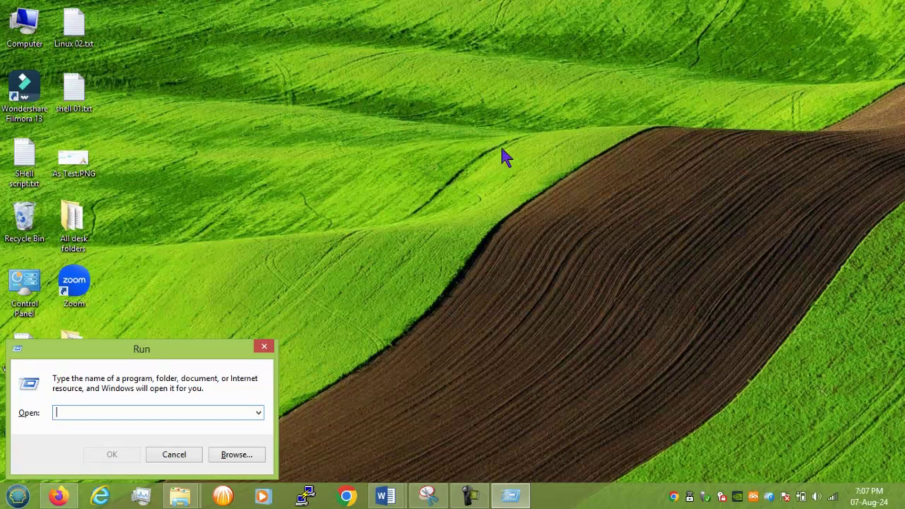
Run cmd from the Run box to open a Command Prompt window.
type("cmd")
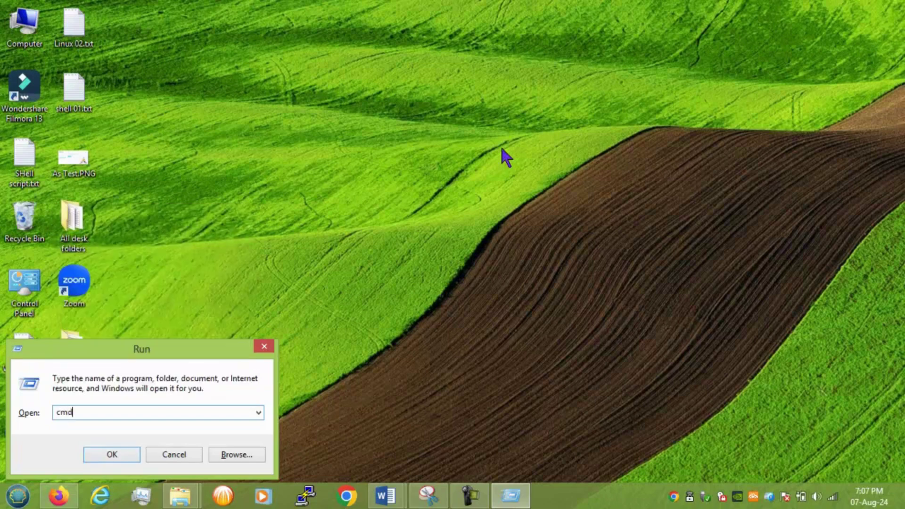
key("Return")
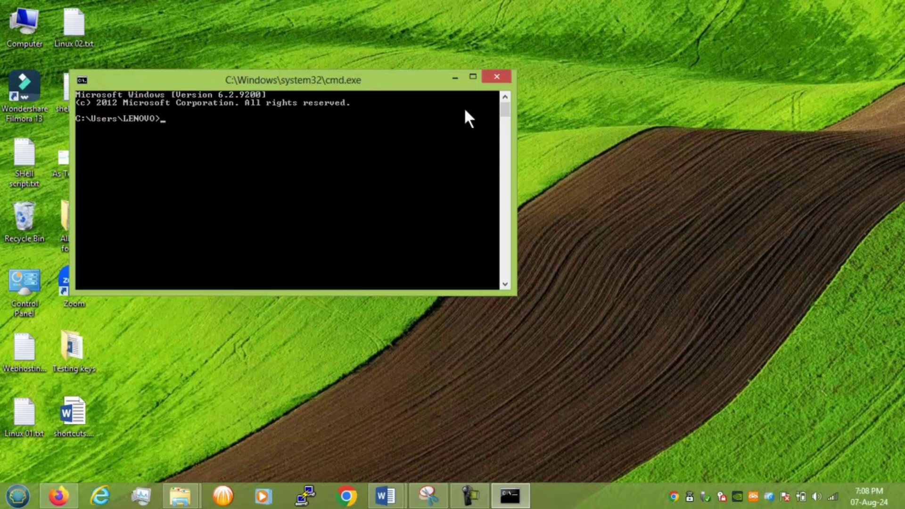
Close Command Prompt, launch dxdiag, and answer the DirectShow prompt.
left_click(497, 78)
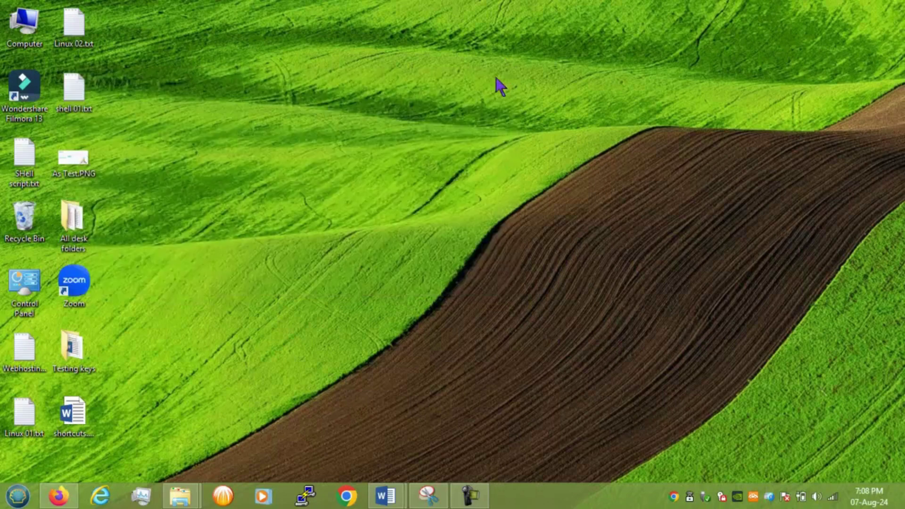
key("super+r")
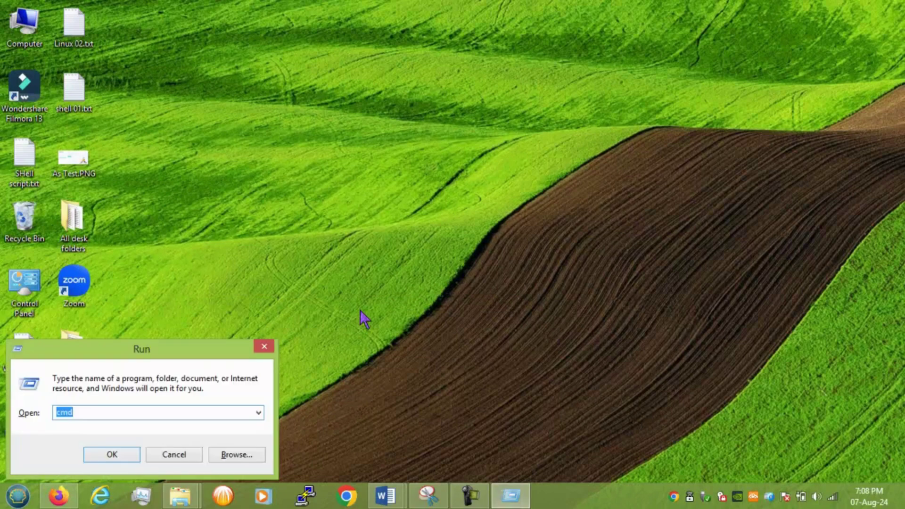
type("dx")
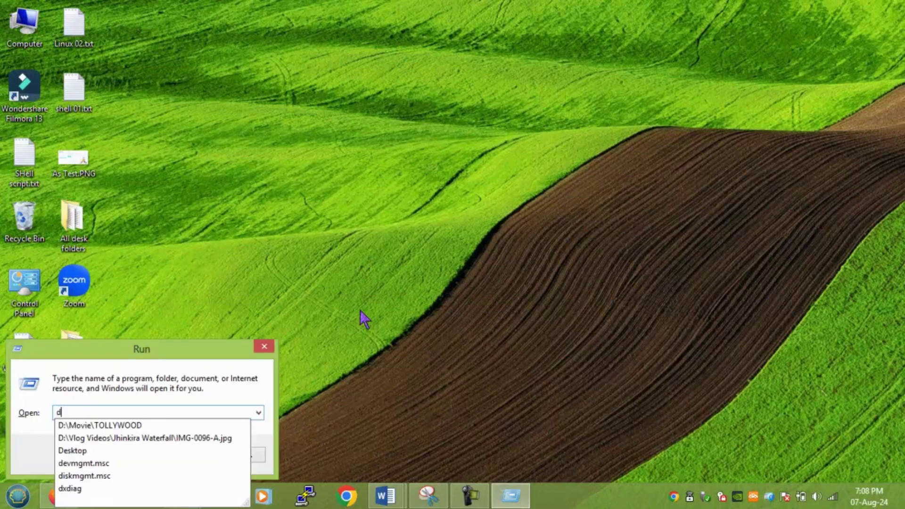
type("diag")
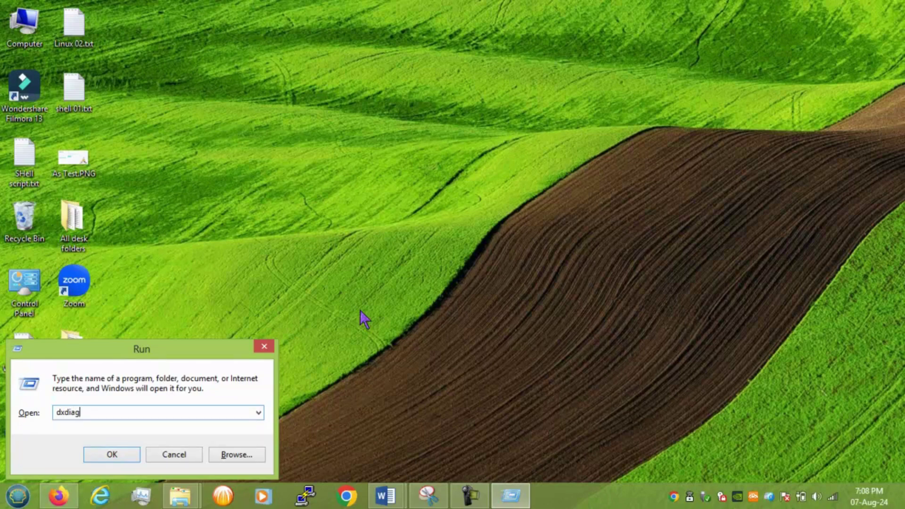
key("Return")
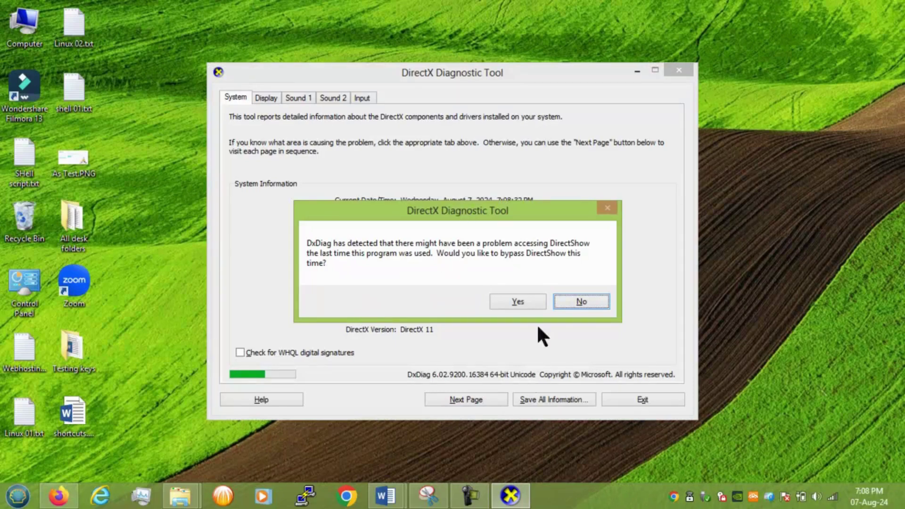
left_click(517, 302)
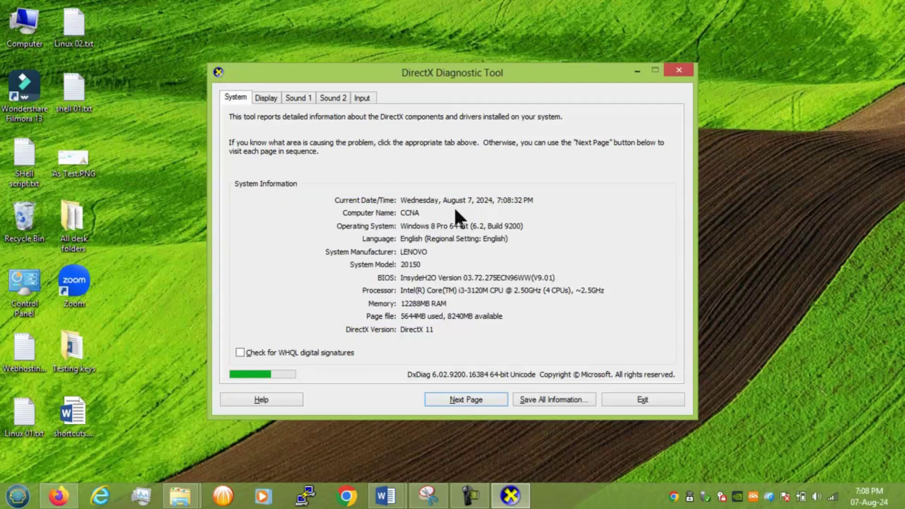
Review the Display, Sound 1, Sound 2, Input and System tabs, then close the DirectX tool.
left_click(294, 96)
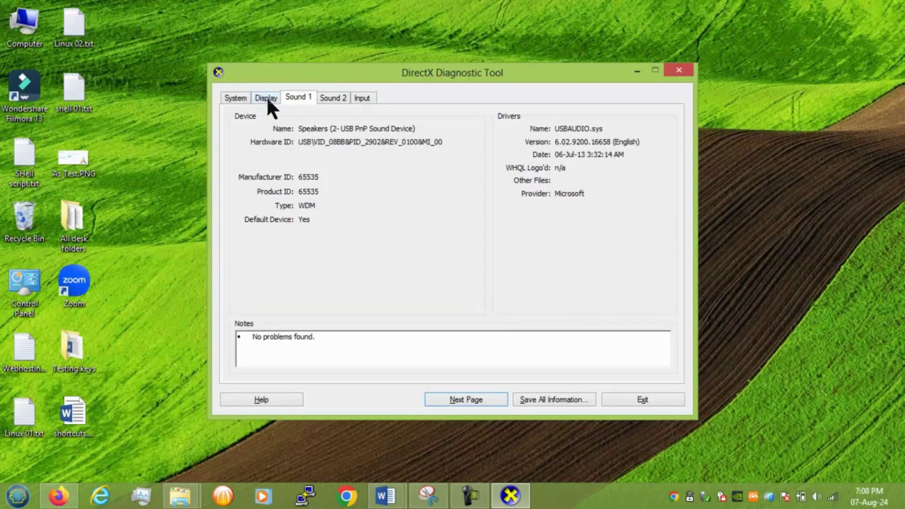
left_click(266, 97)
left_click(295, 97)
left_click(333, 97)
left_click(363, 97)
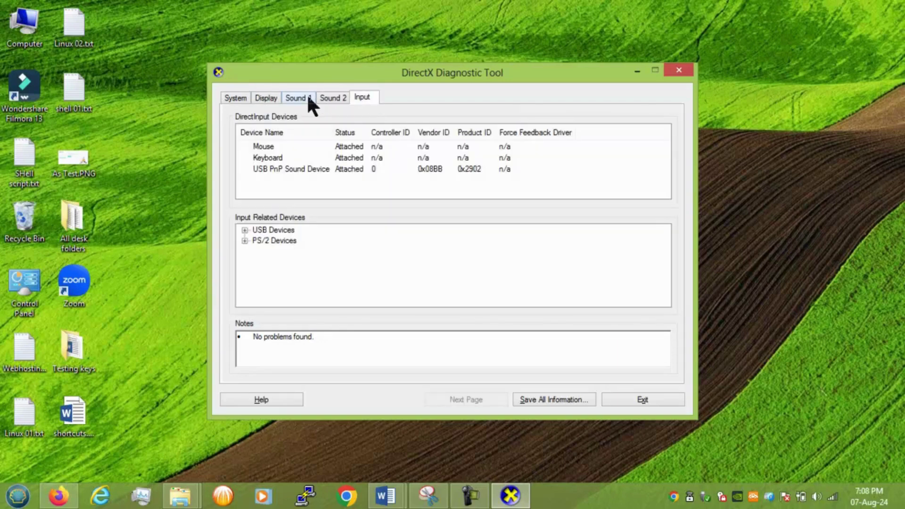
left_click(237, 97)
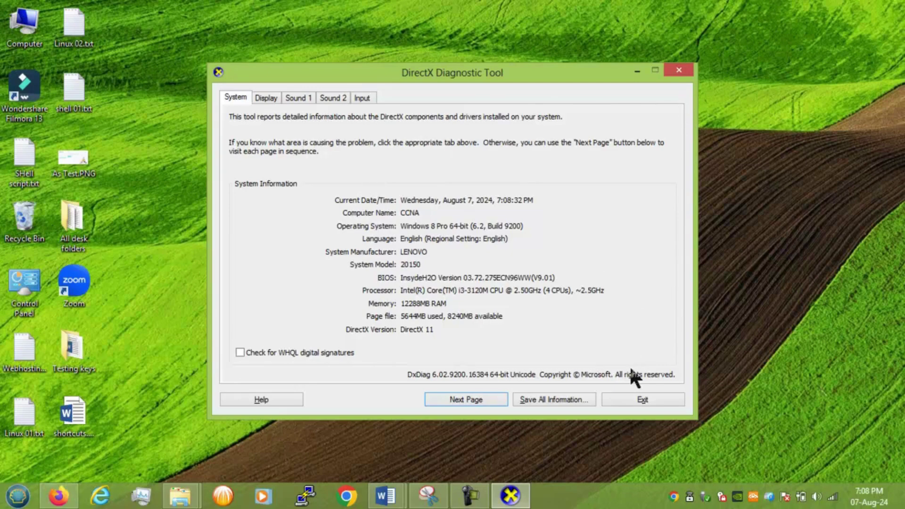
left_click(679, 71)
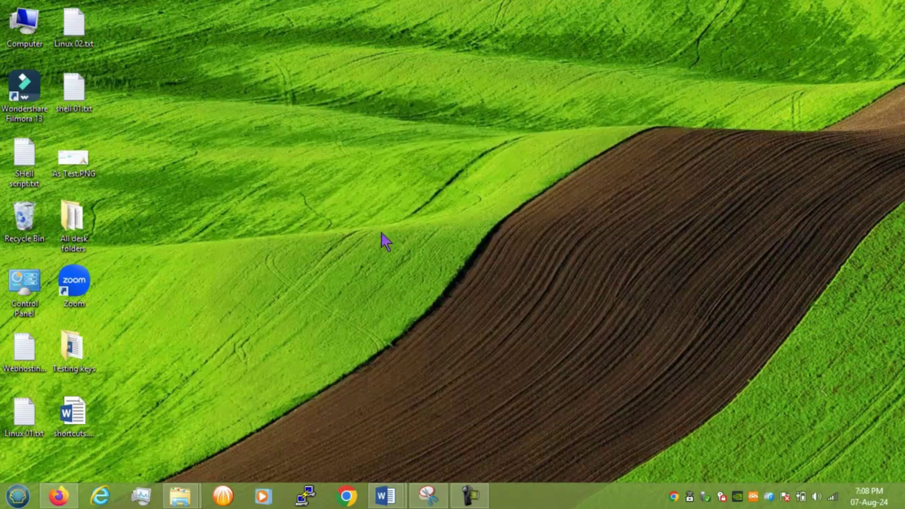
Launch a blank Notepad with the notepad command, close it, and reopen Run.
key("super+r")
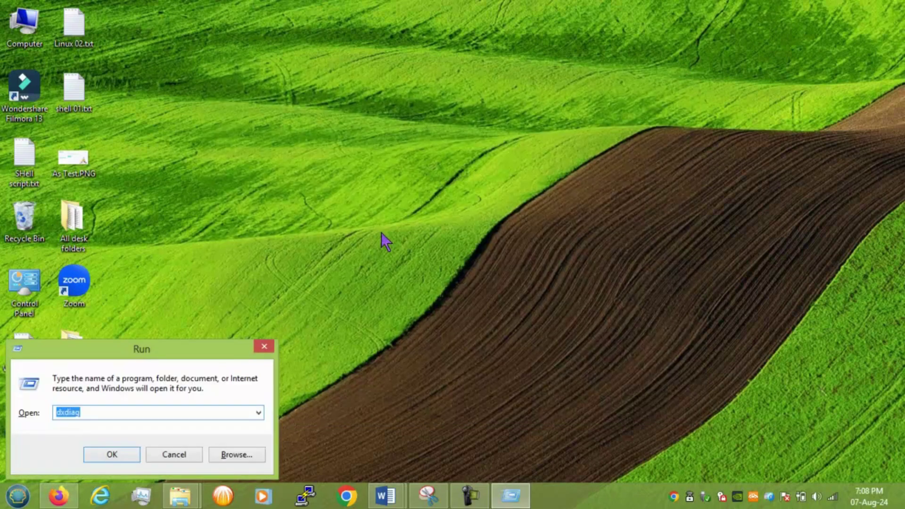
type("notepad")
key("Return")
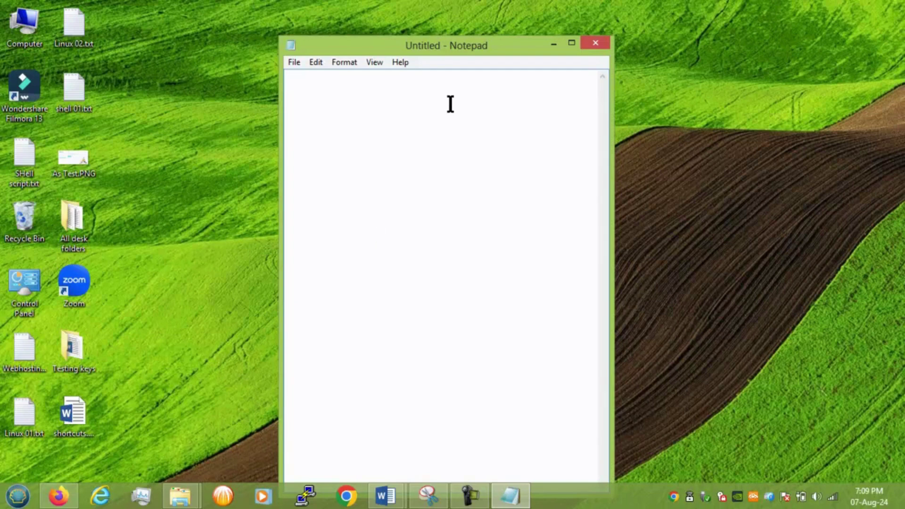
left_click(596, 43)
key("super+r")
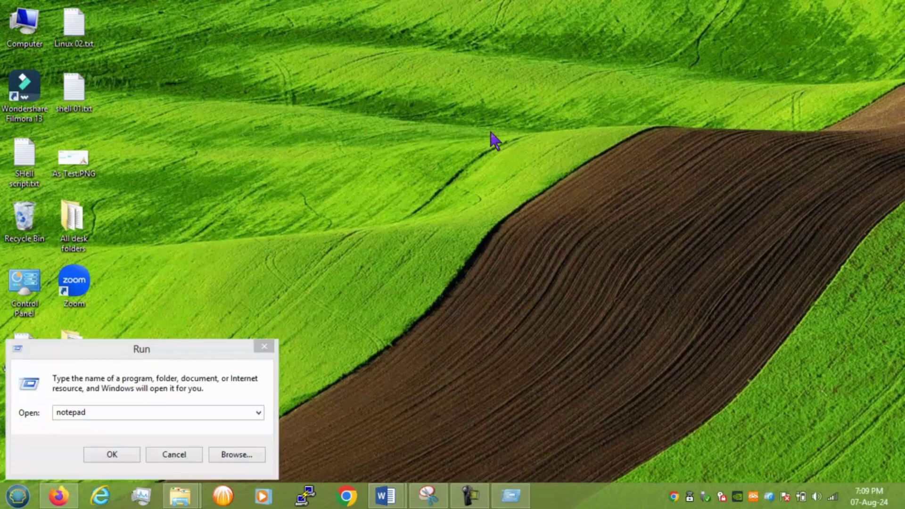
Replace the Run entry to start Excel, dismiss the activation notice, then close Excel.
left_click(162, 411)
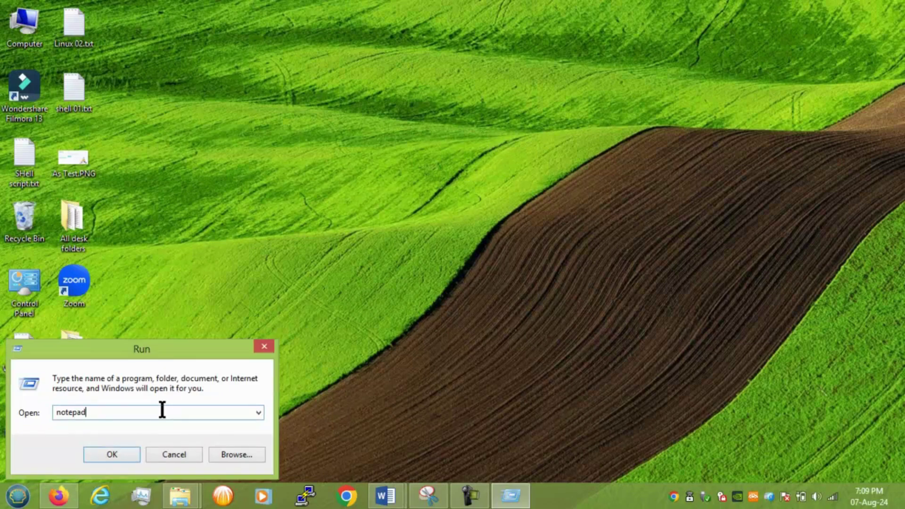
key("ctrl+a")
type("write")
key("Return")
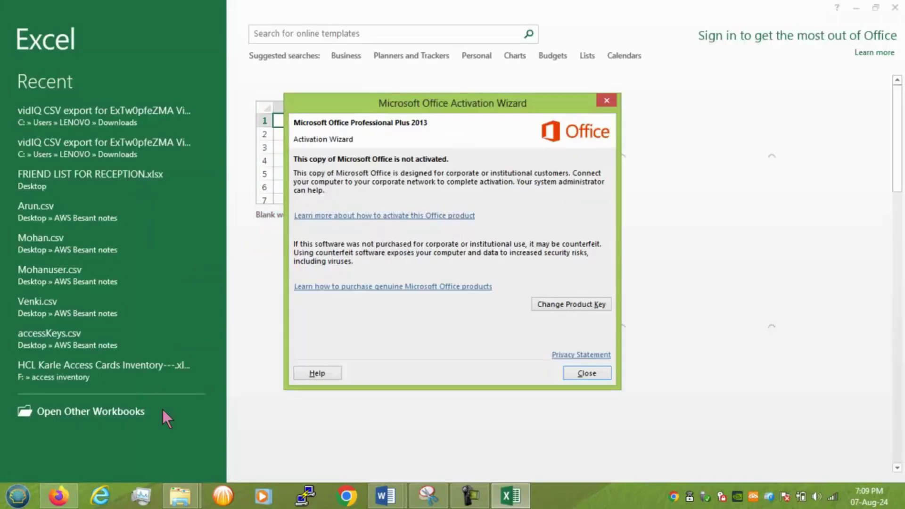
key("Return")
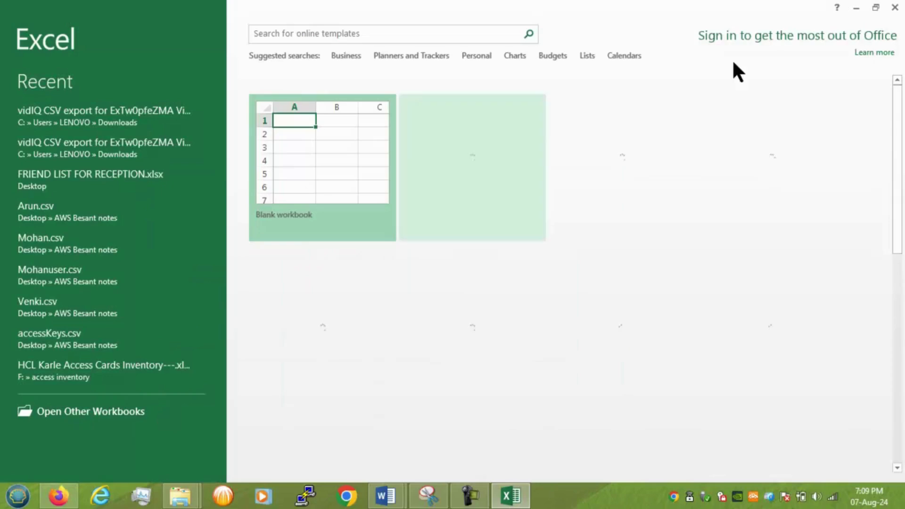
left_click(895, 7)
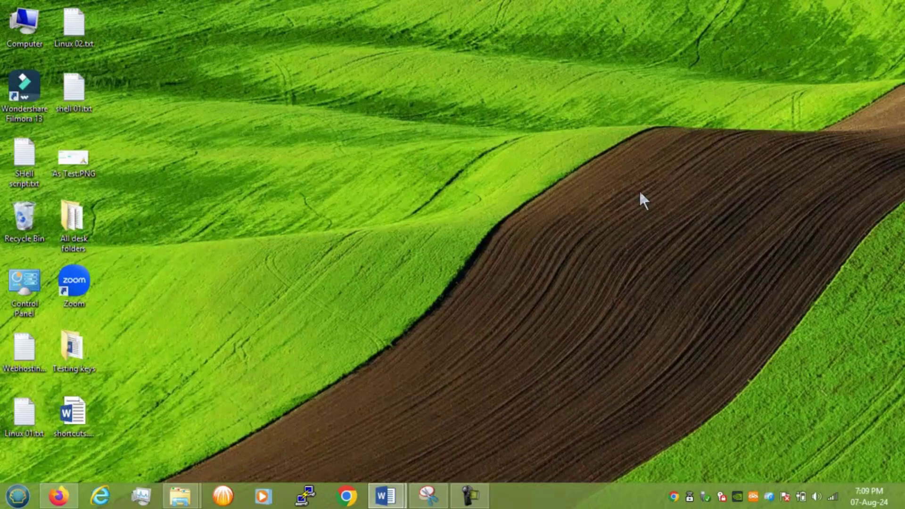
key("super+r")
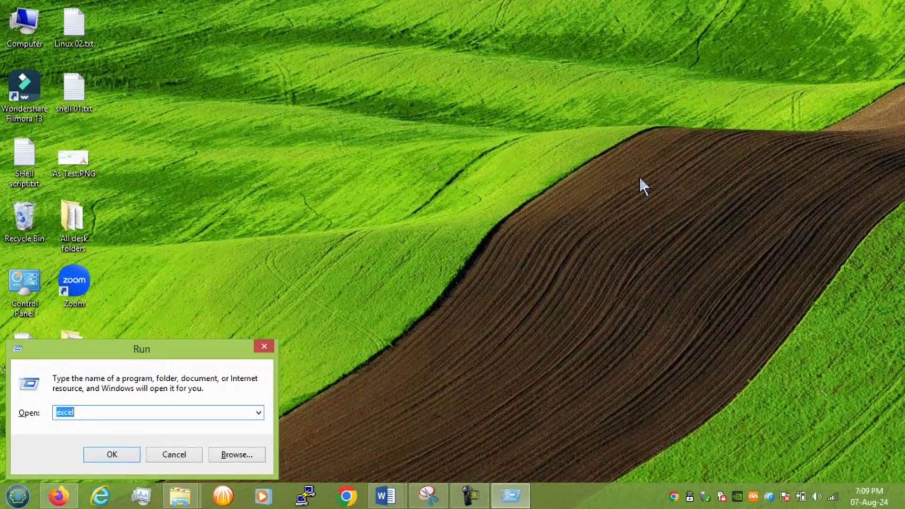
type("wi")
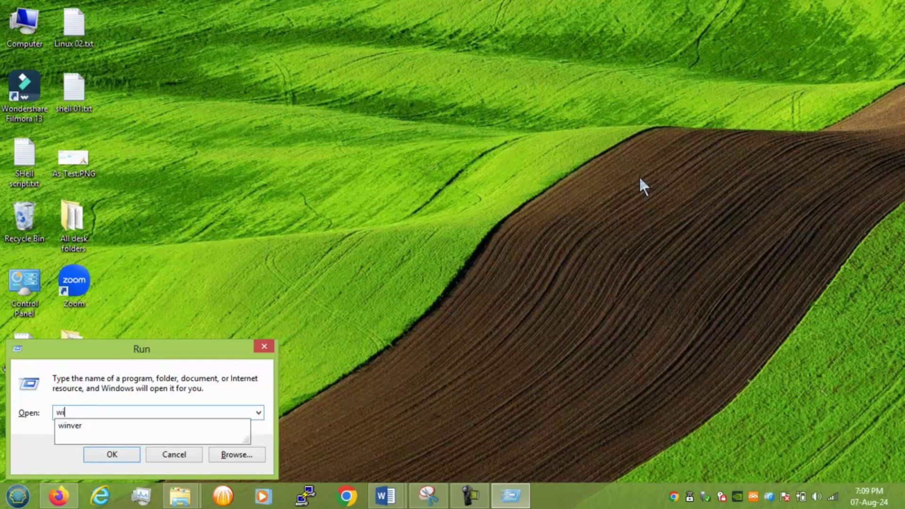
type("nword")
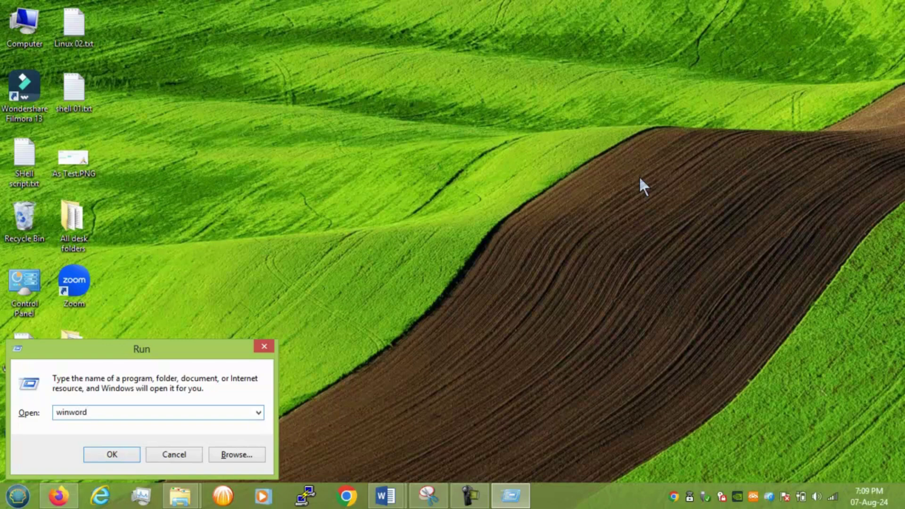
key("Return")
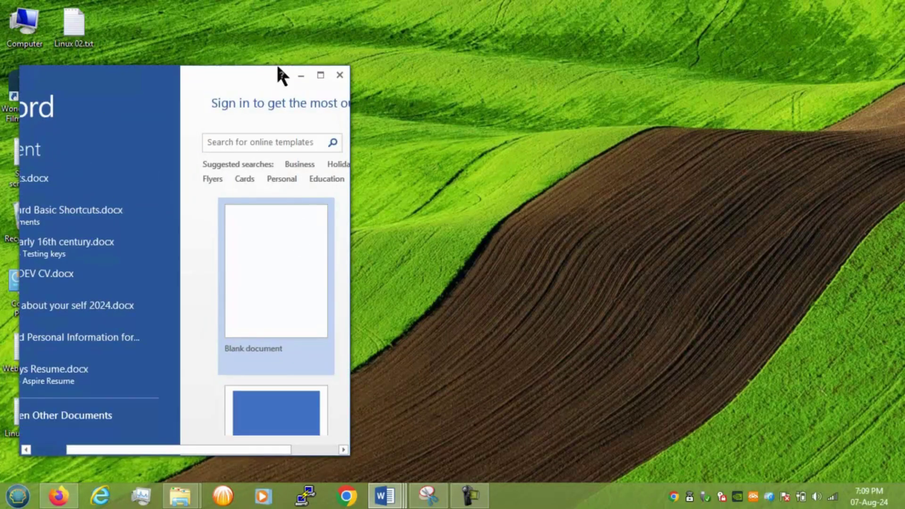
left_click(316, 76)
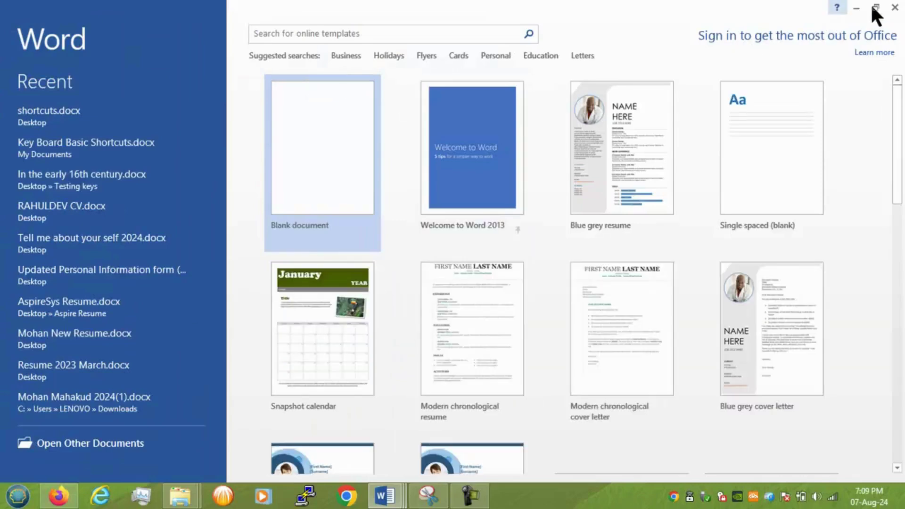
left_click(895, 7)
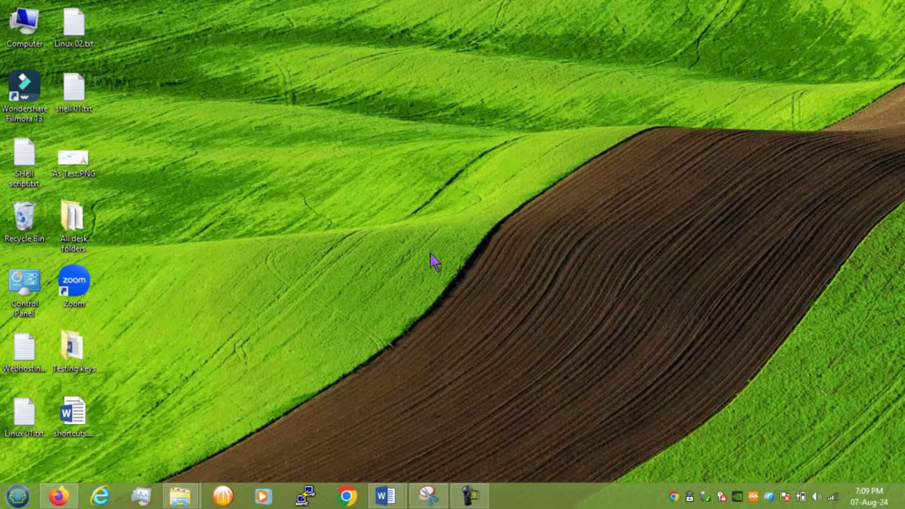
key("super+r")
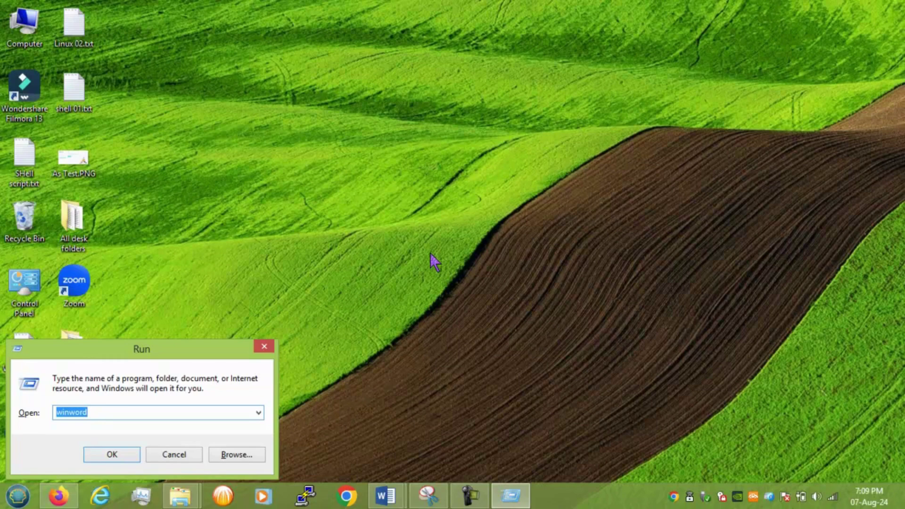
type("winver")
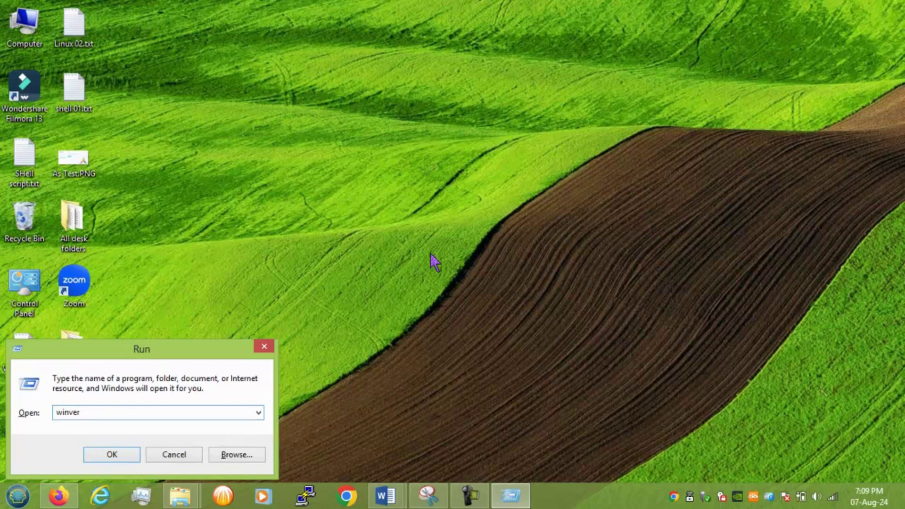
key("Return")
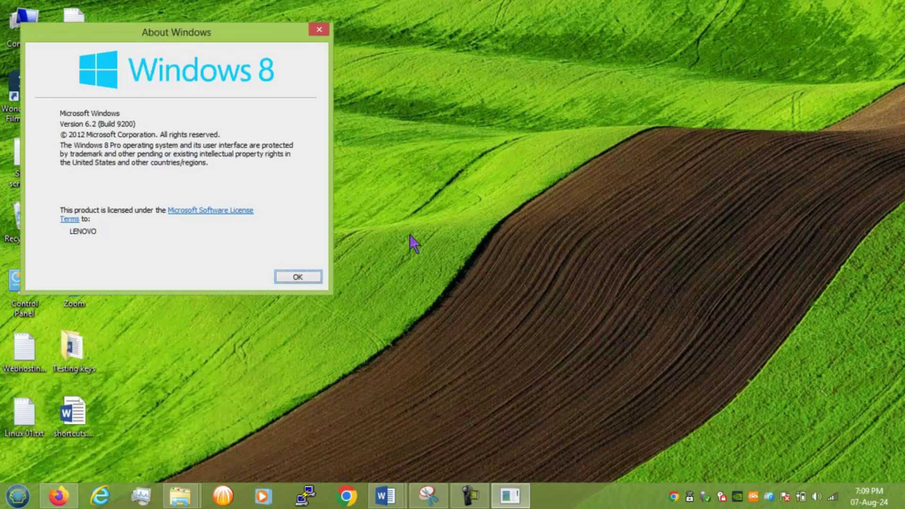
left_click(298, 277)
key("super+r")
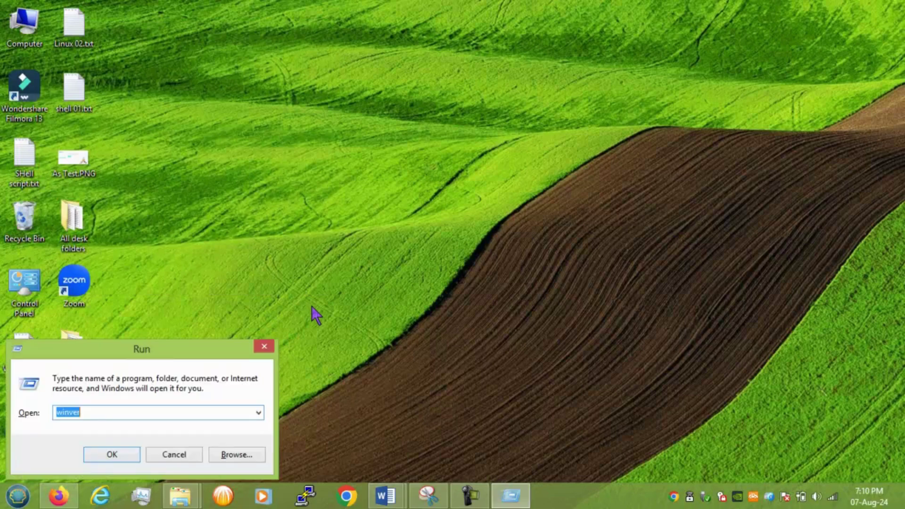
type("ipco")
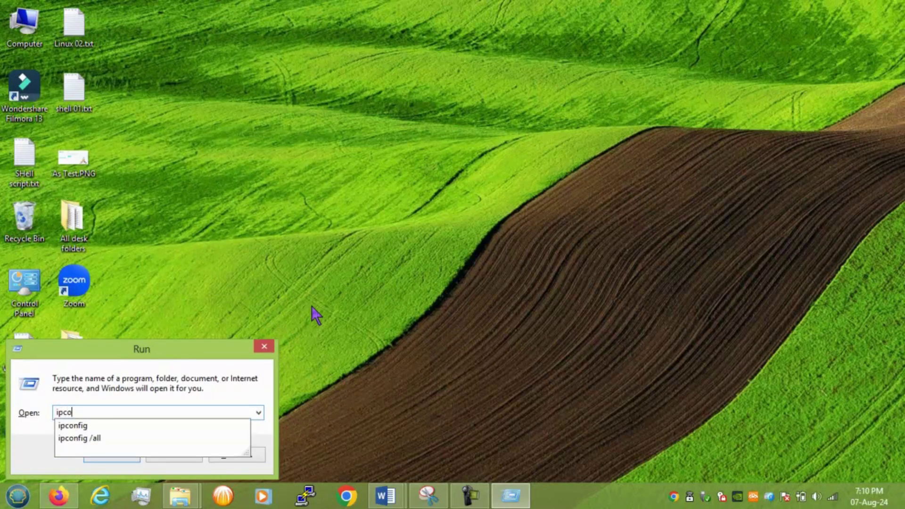
type("nfig")
key("Return")
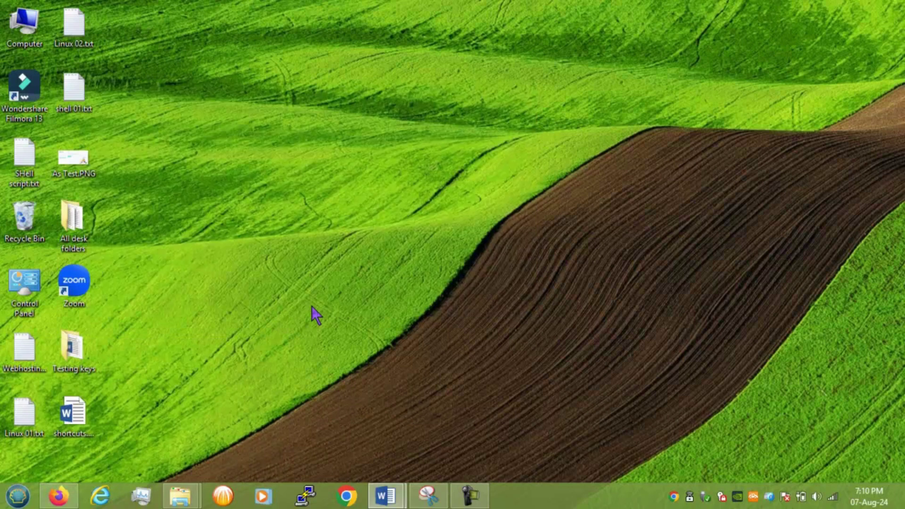
key("super+r")
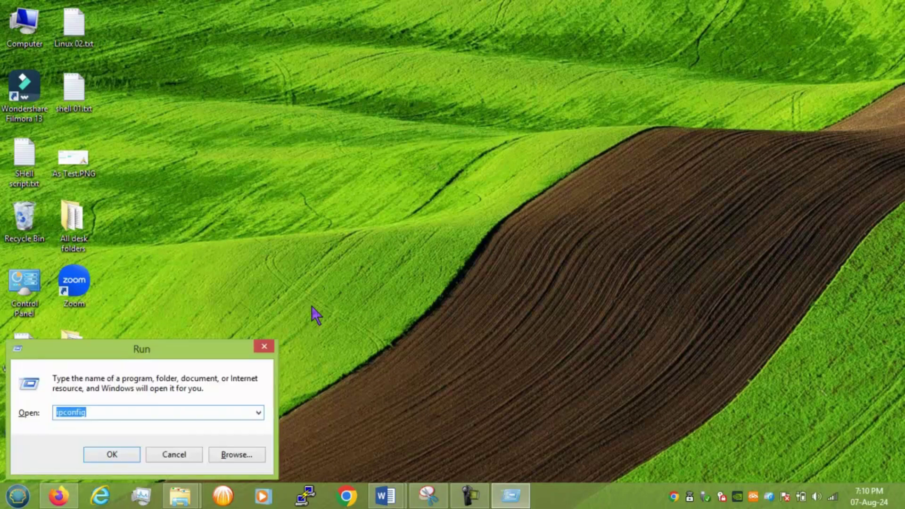
key("Escape")
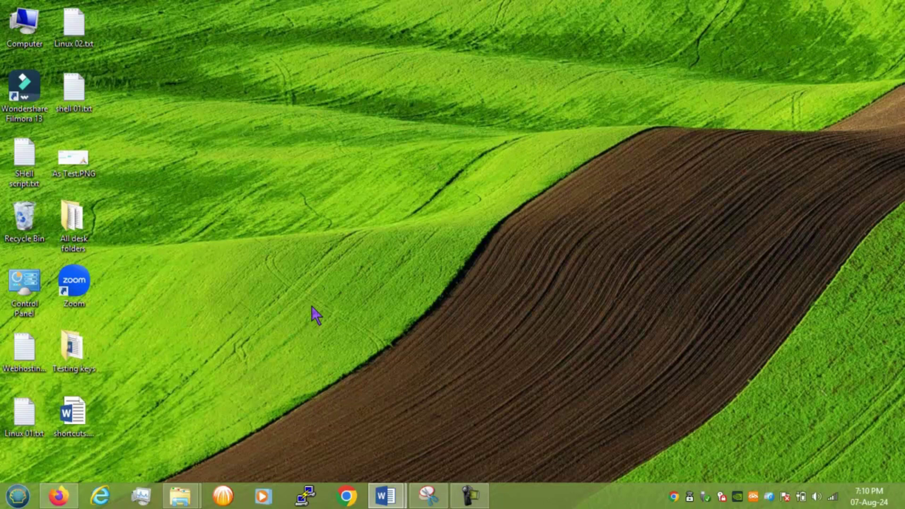
key("super+r")
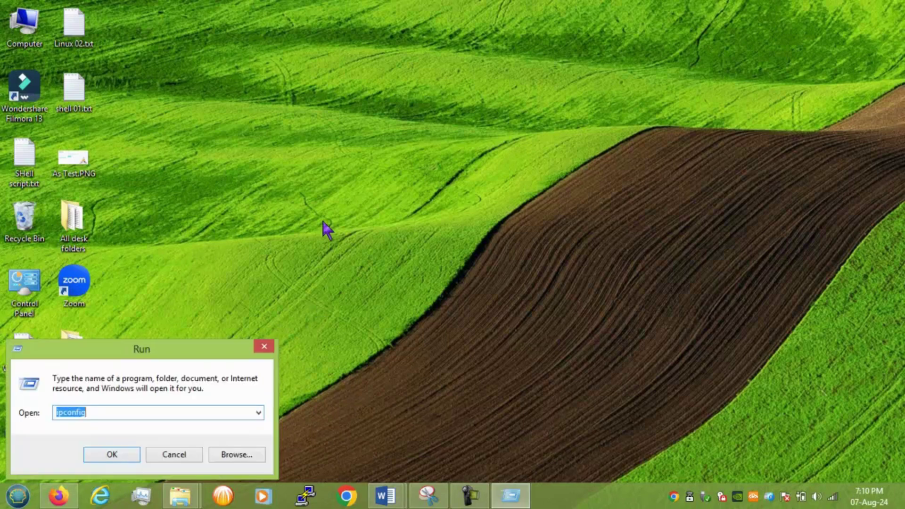
type("n")
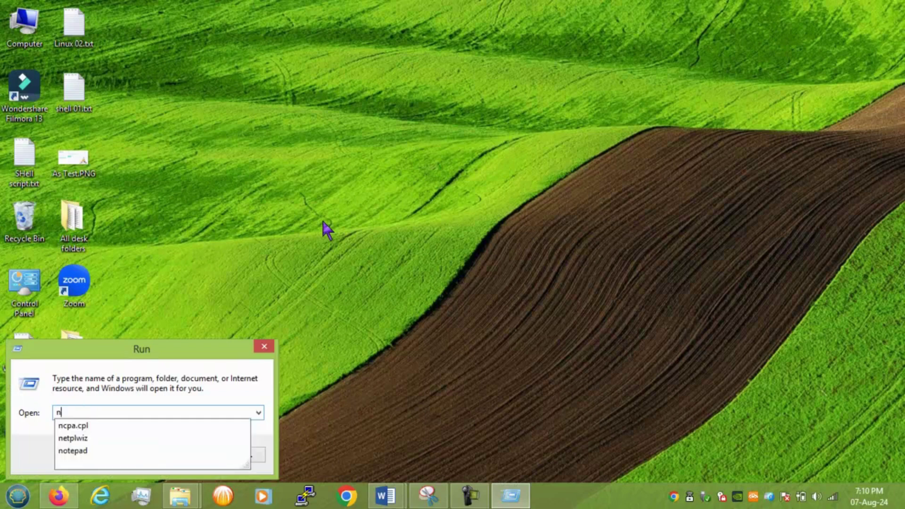
type("etpl")
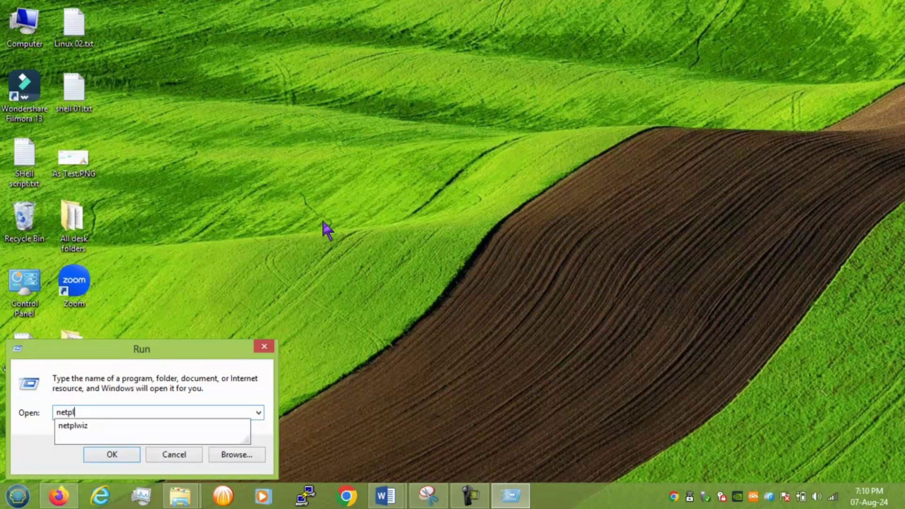
type("wiz")
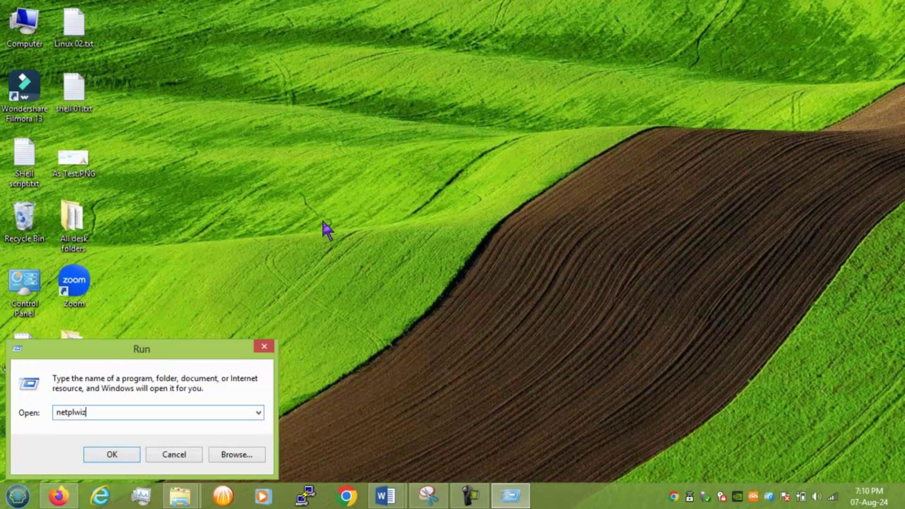
key("Return")
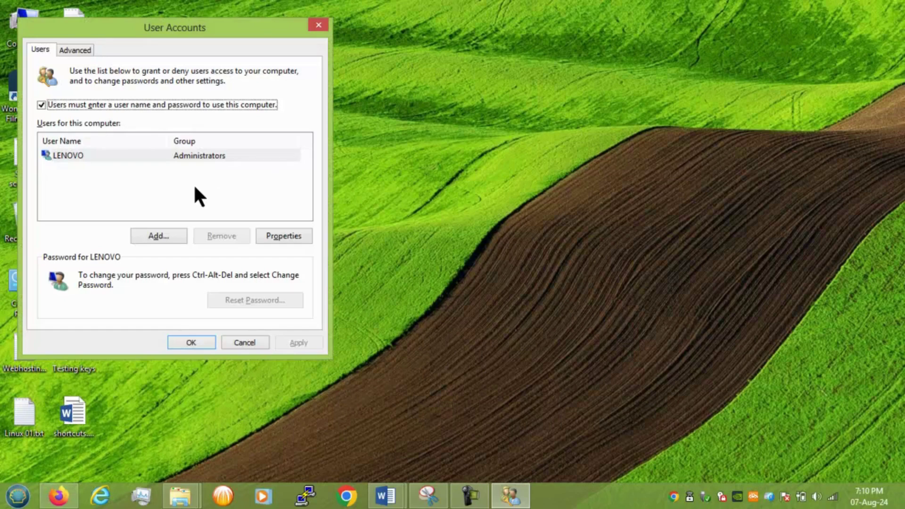
left_click(75, 50)
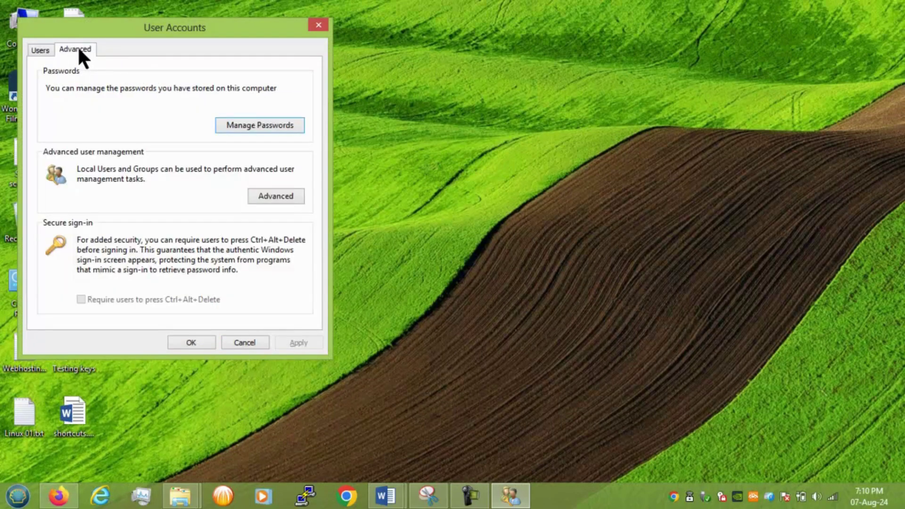
left_click(41, 50)
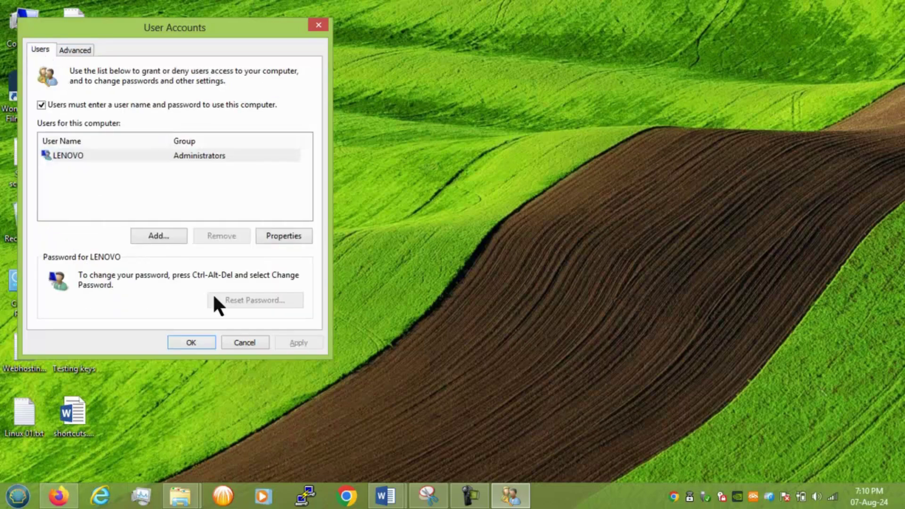
left_click(318, 27)
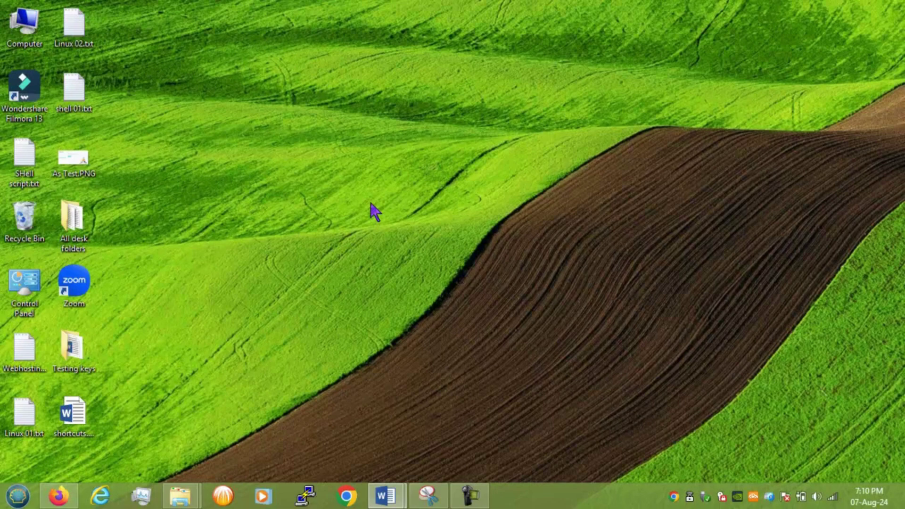
key("super+r")
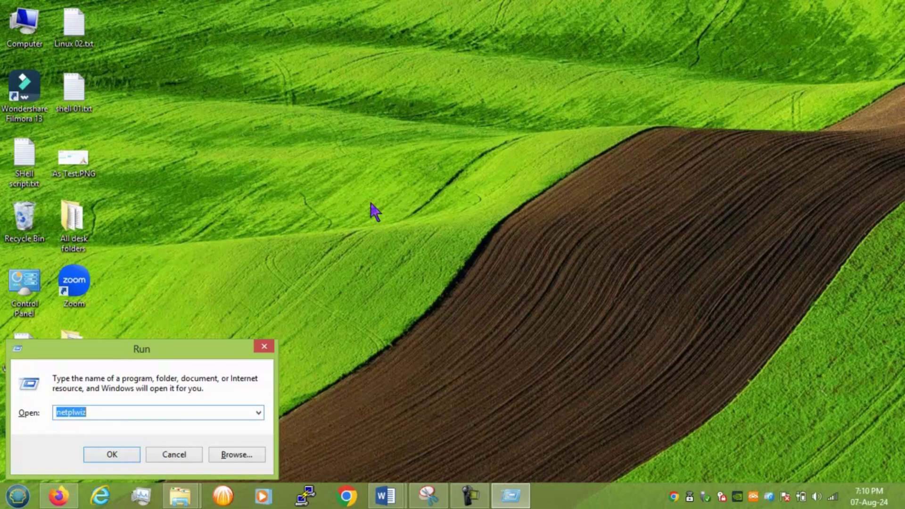
type("appwiz.cpl")
key("Return")
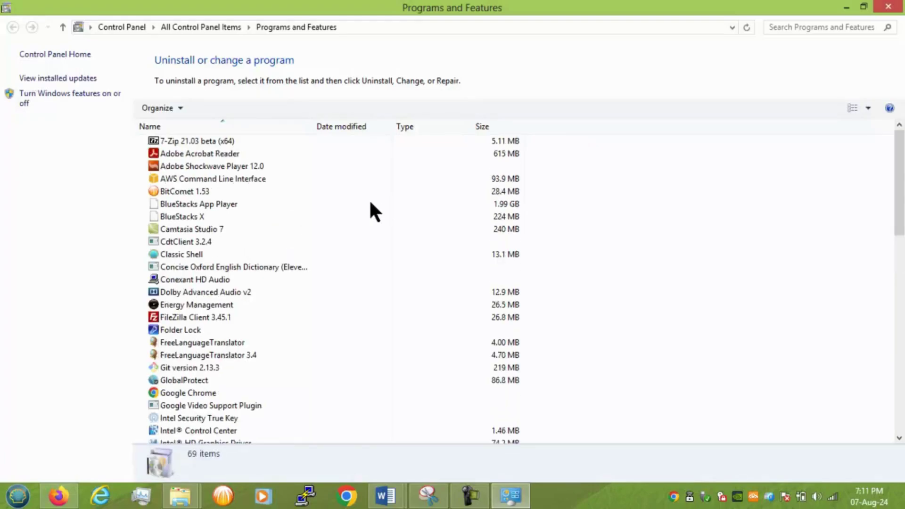
mouse_move(891, 13)
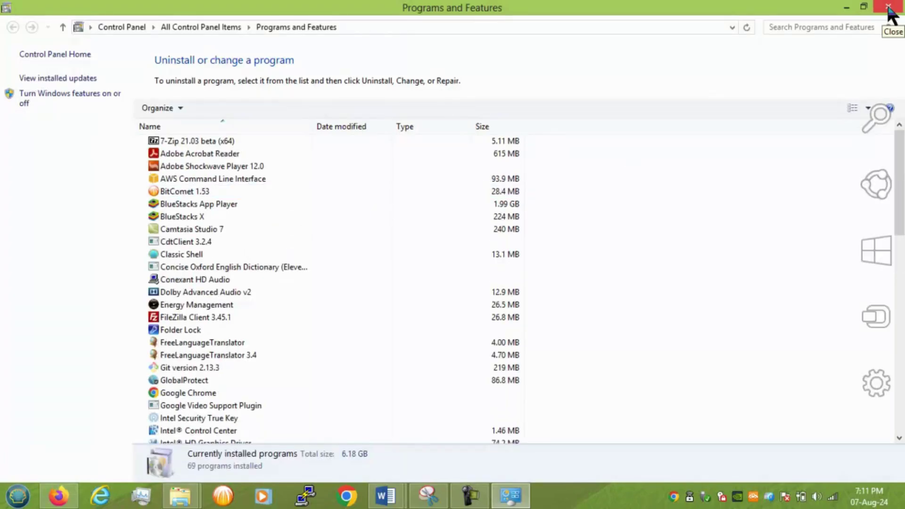
left_click(889, 8)
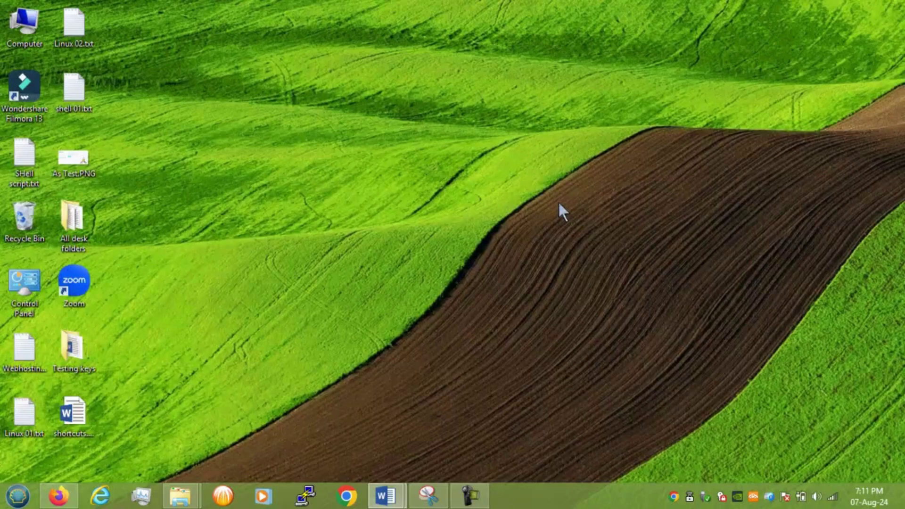
key("super+r")
type("con")
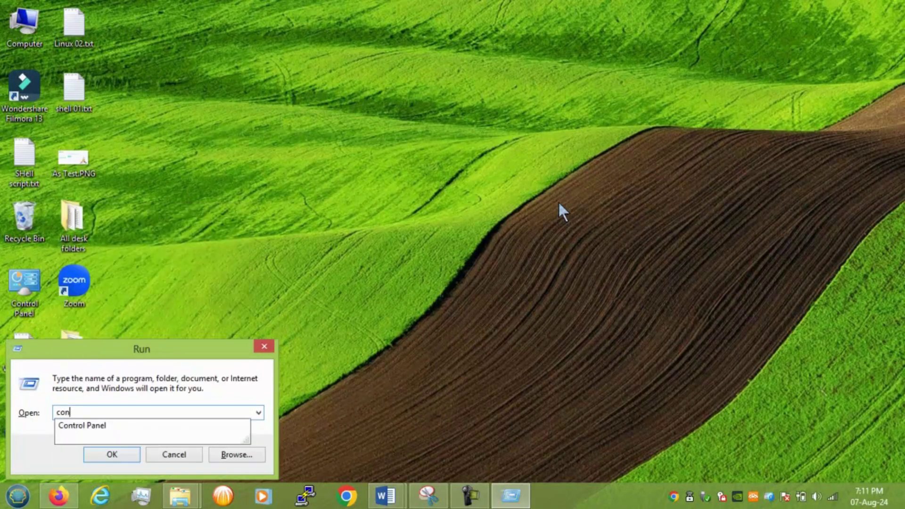
type("trol")
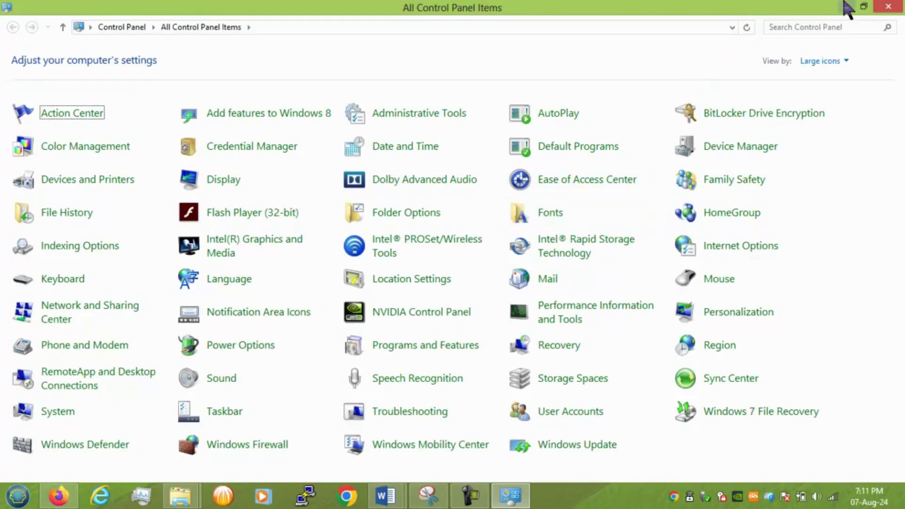
left_click(883, 8)
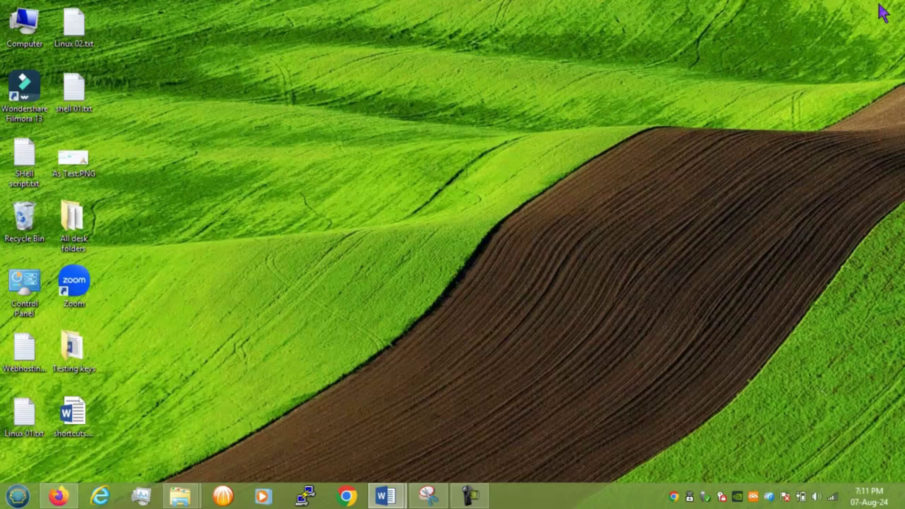
Open Windows Firewall settings with firewall.cpl, then close the window with Alt+F4.
key("super+r")
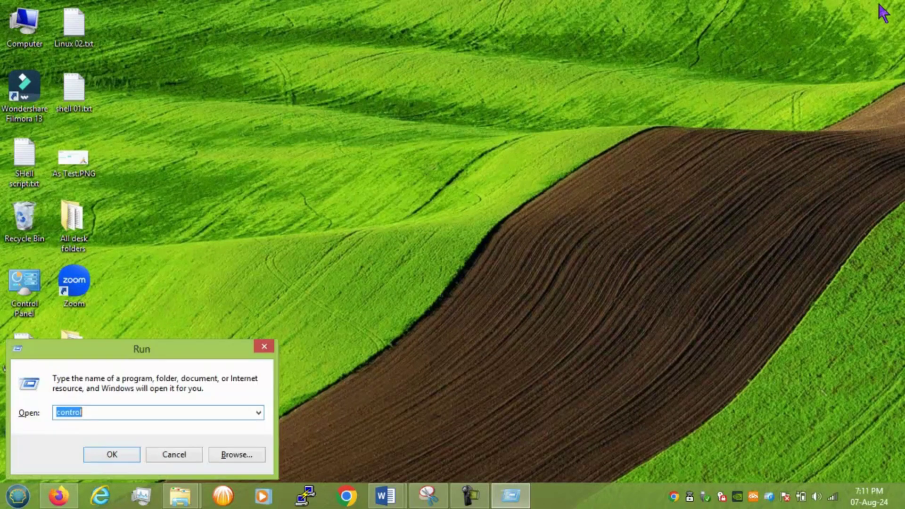
type("firewall.c")
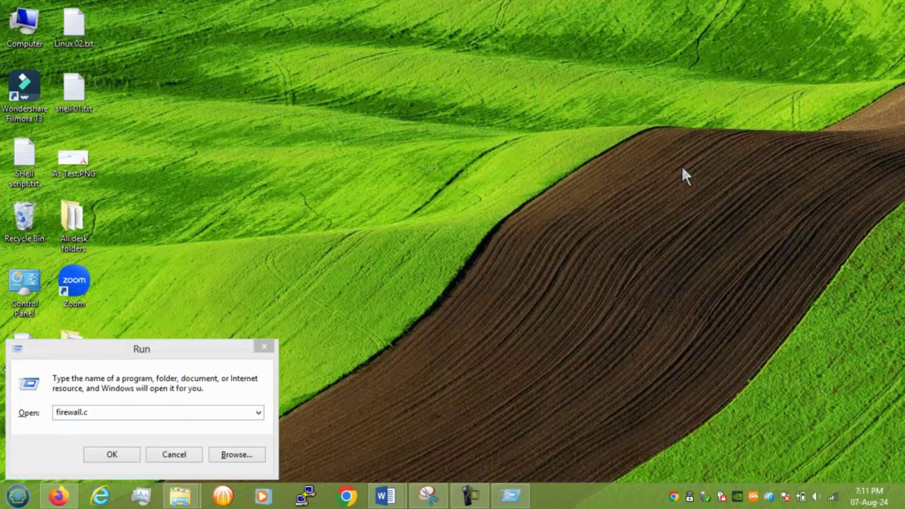
left_click(208, 411)
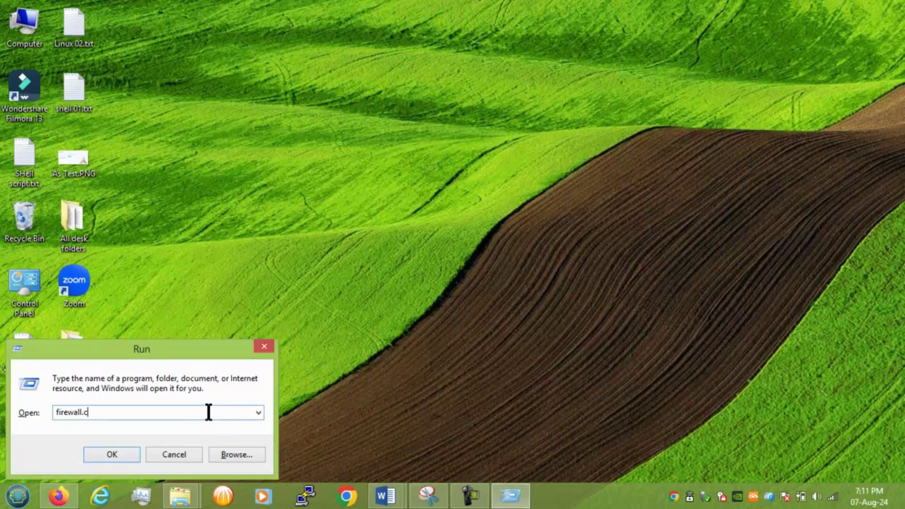
type("pl")
key("Return")
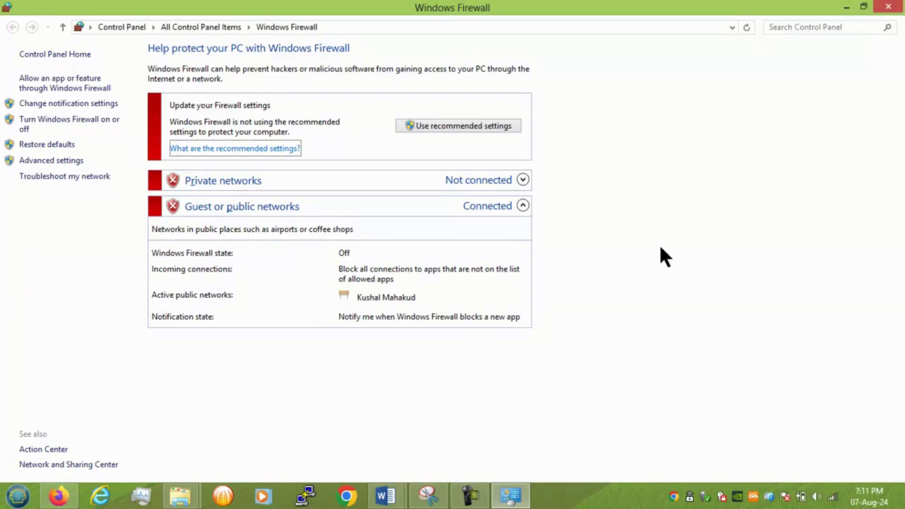
key("alt+F4")
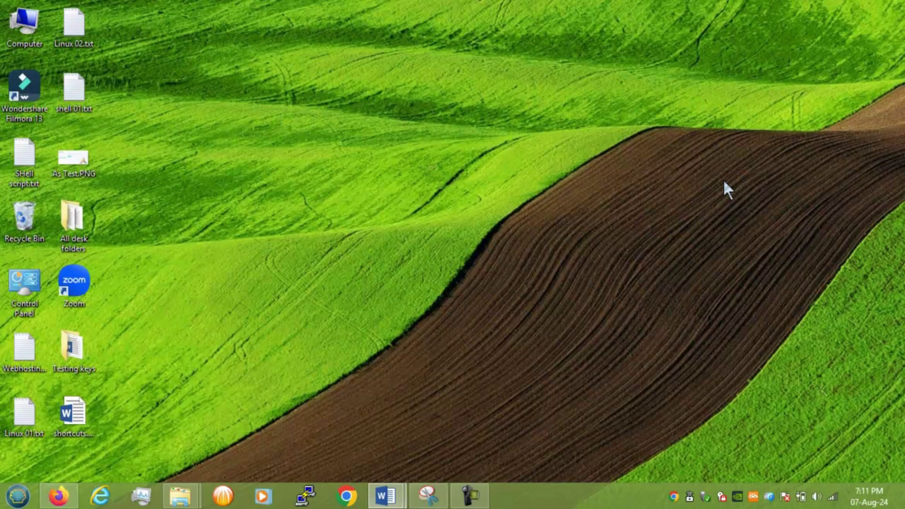
Try running ncpl.cpl and dismiss the cannot-find error.
key("super+r")
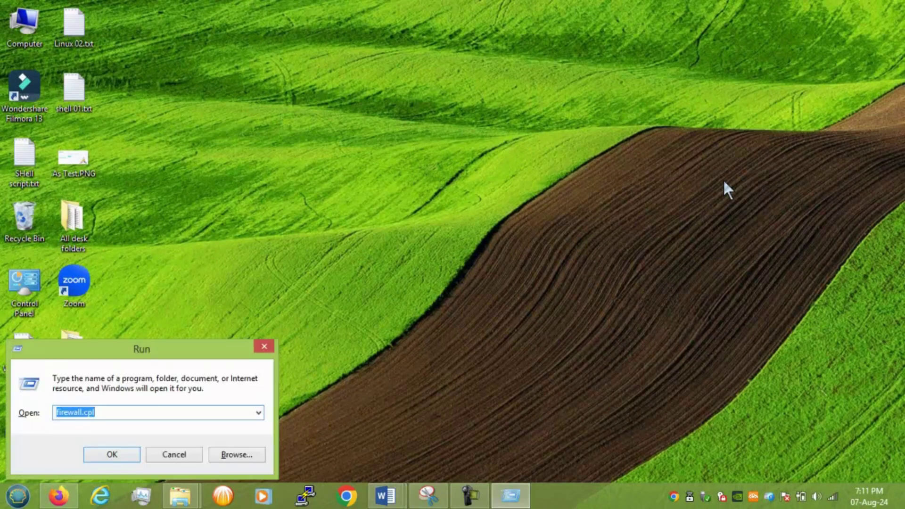
type("ncpl")
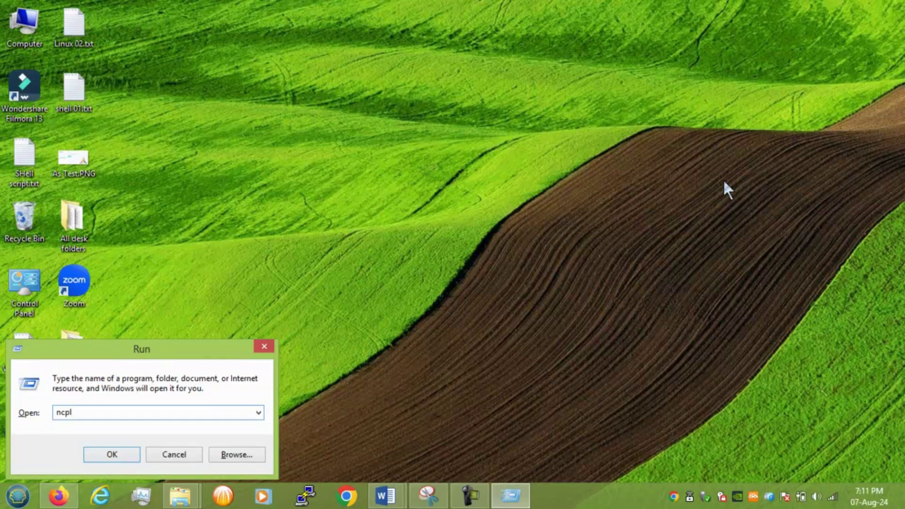
type(".cpl")
key("Return")
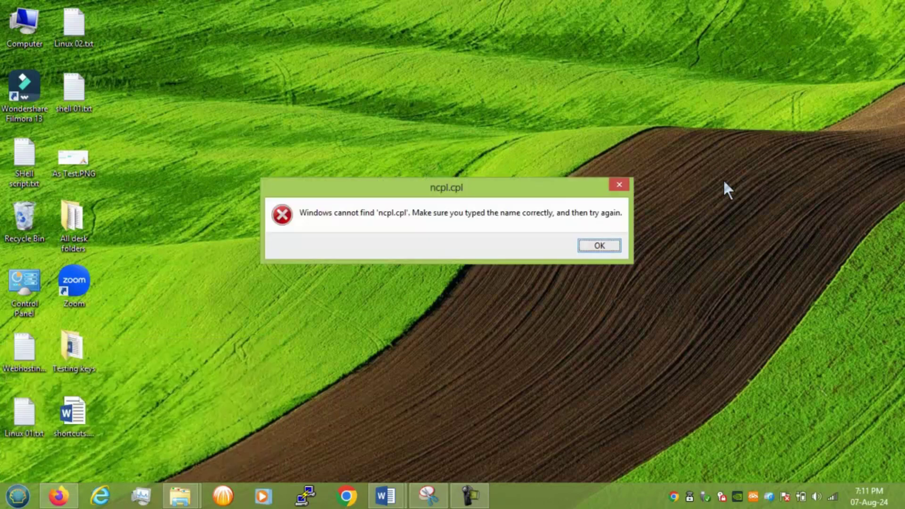
key("Return")
Fix the command to ncpa.cpl, view the 8 network adapters, close them, and enter sysdm.cpl.
key("End")
key("Left")
key("Left")
key("Left")
key("Left")
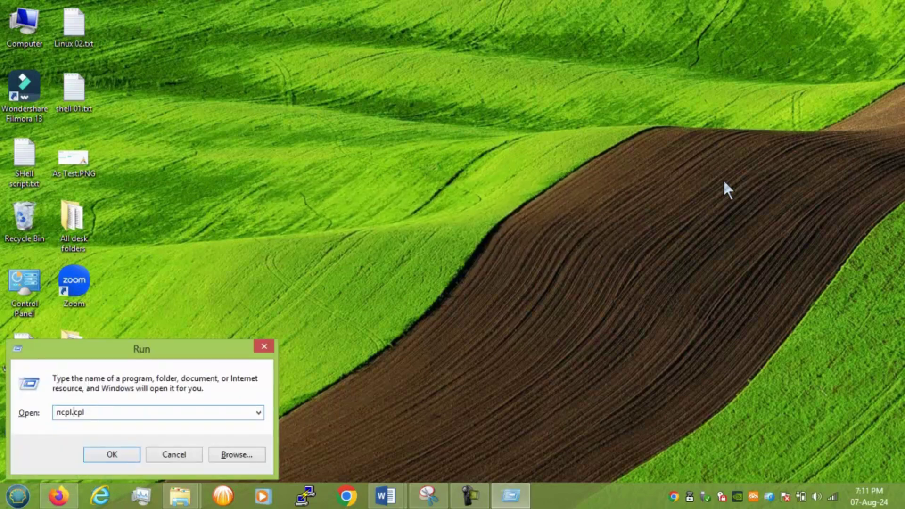
key("BackSpace")
type("a")
key("Return")
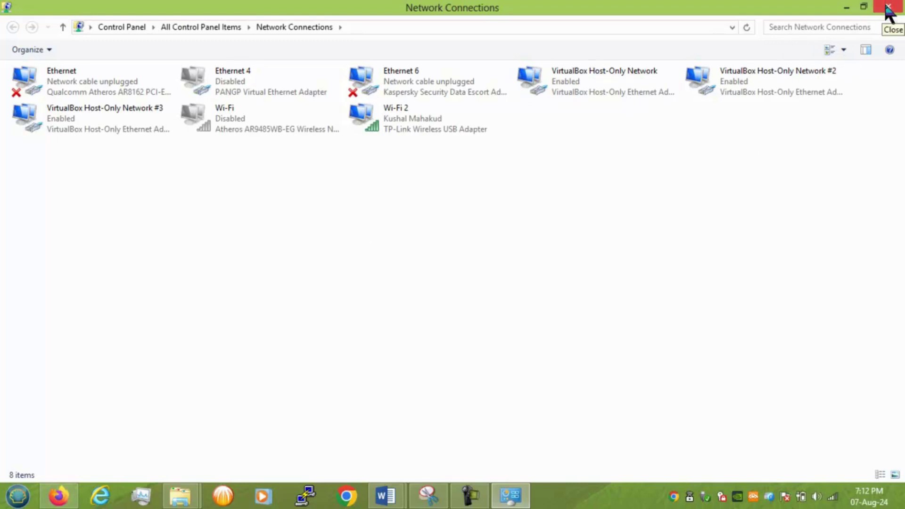
left_click(888, 7)
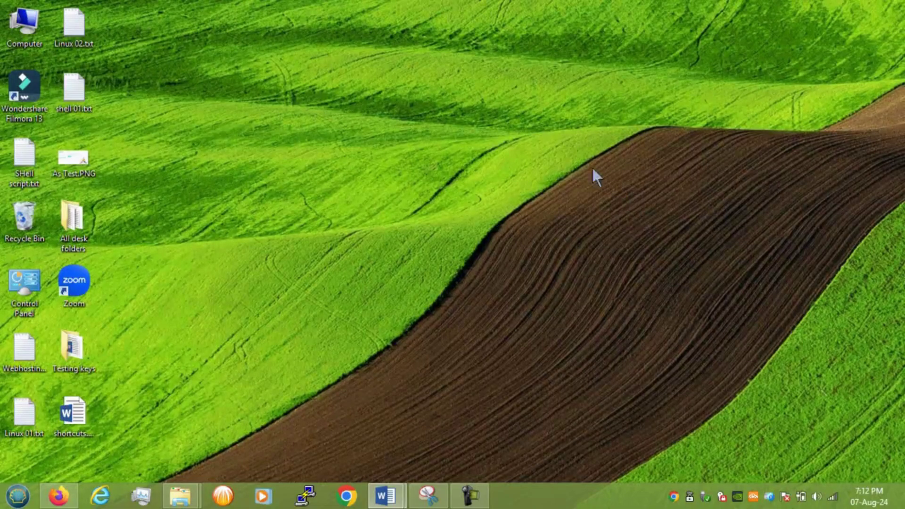
key("super+r")
type("sys")
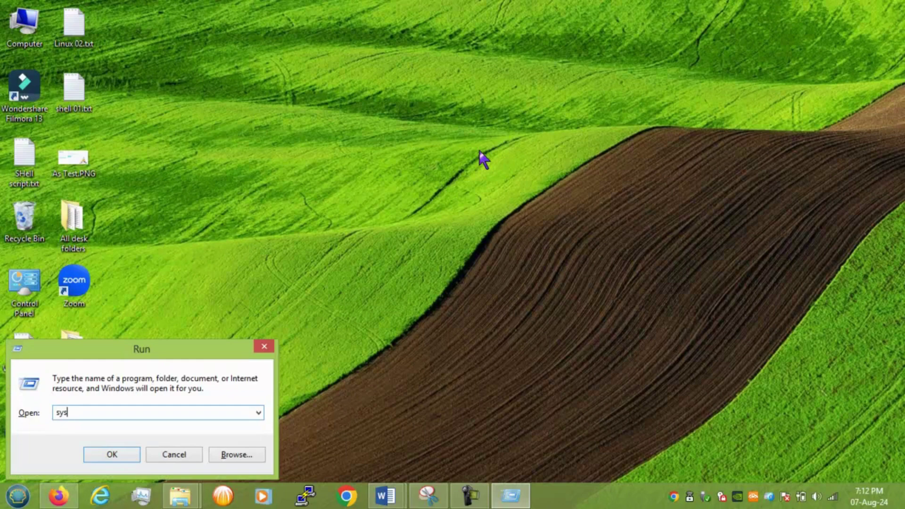
type("dm.cpl")
Launch sysdm.cpl, review computer CCNA's Computer Name and Hardware pages, then close with OK.
key("Return")
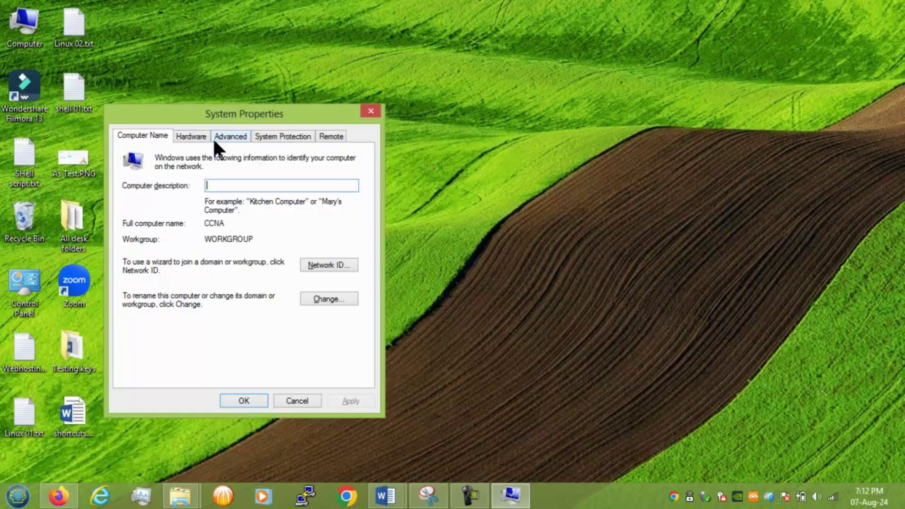
left_click(198, 140)
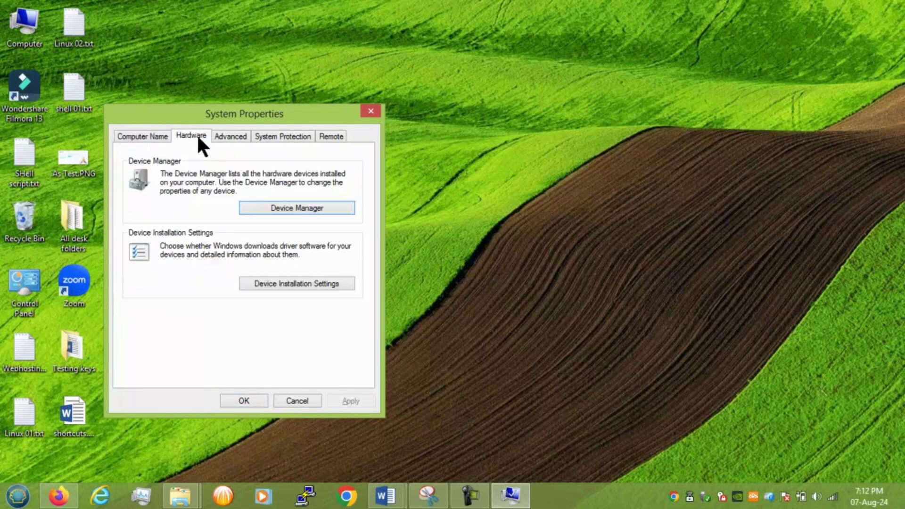
left_click(141, 132)
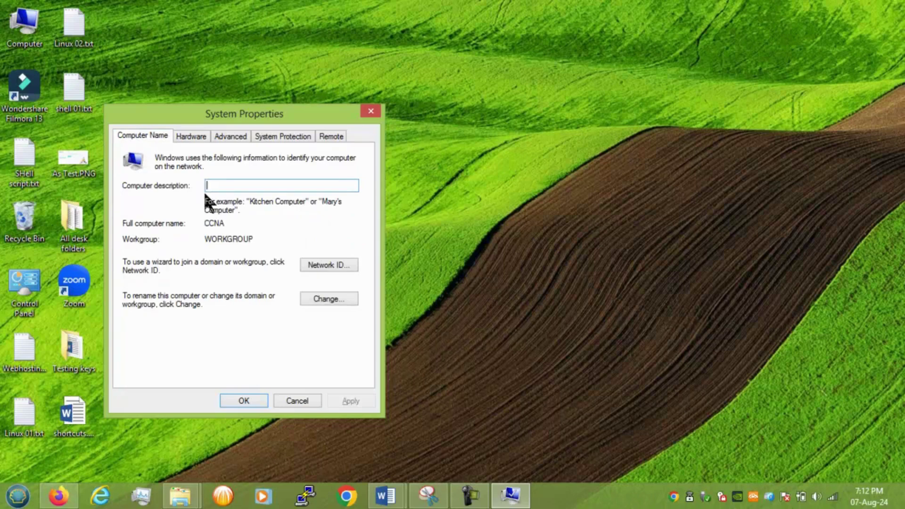
left_click(244, 401)
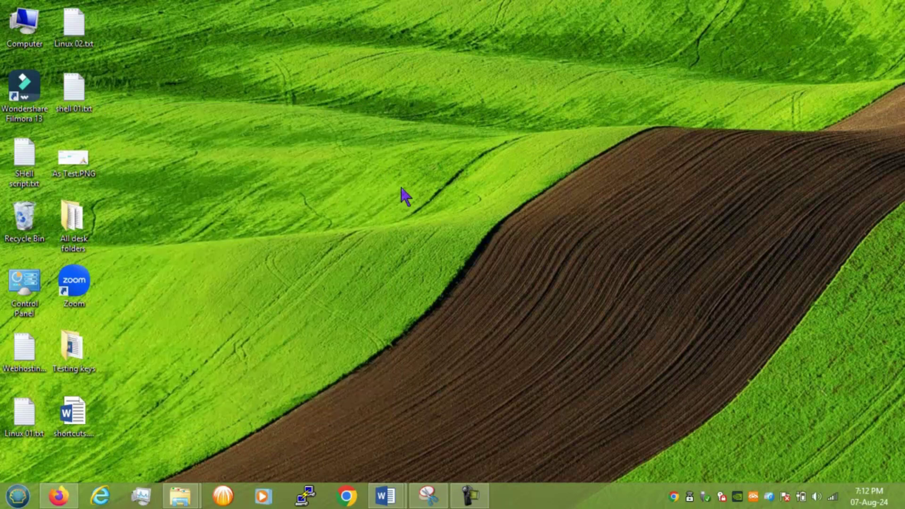
Launch Internet Properties with inetcpl and move it toward the screen centre.
key("super+r")
key("BackSpace")
type("inet")
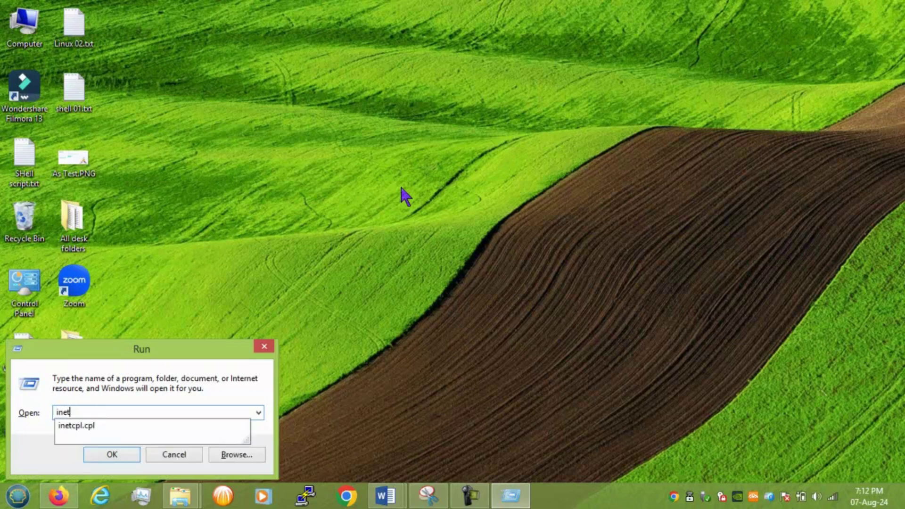
type("cpl")
key("Return")
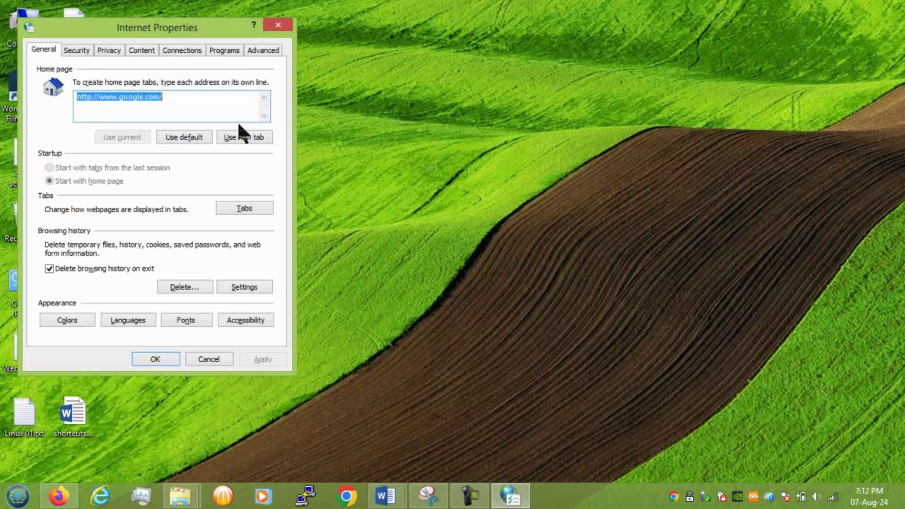
left_click_drag(200, 27, 375, 35)
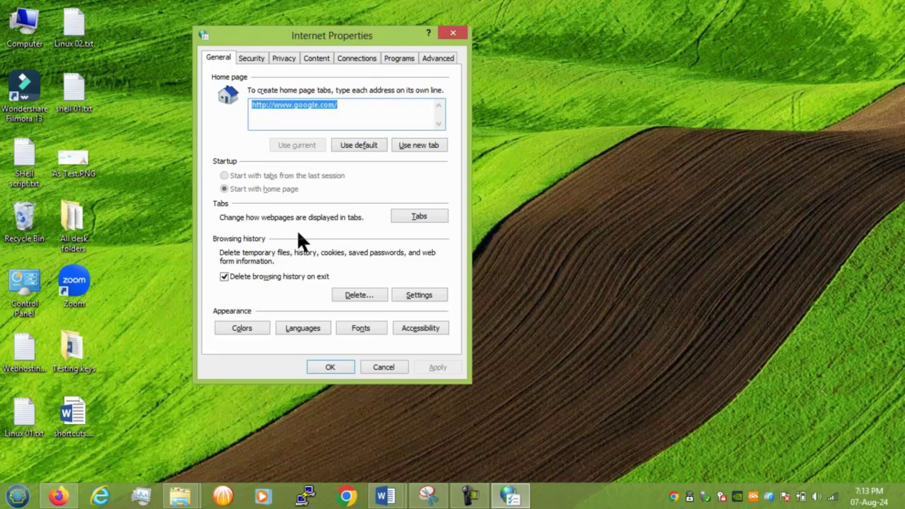
Inspect the Connections tab's LAN settings, cancel them unchanged, and close Internet Properties.
left_click(364, 60)
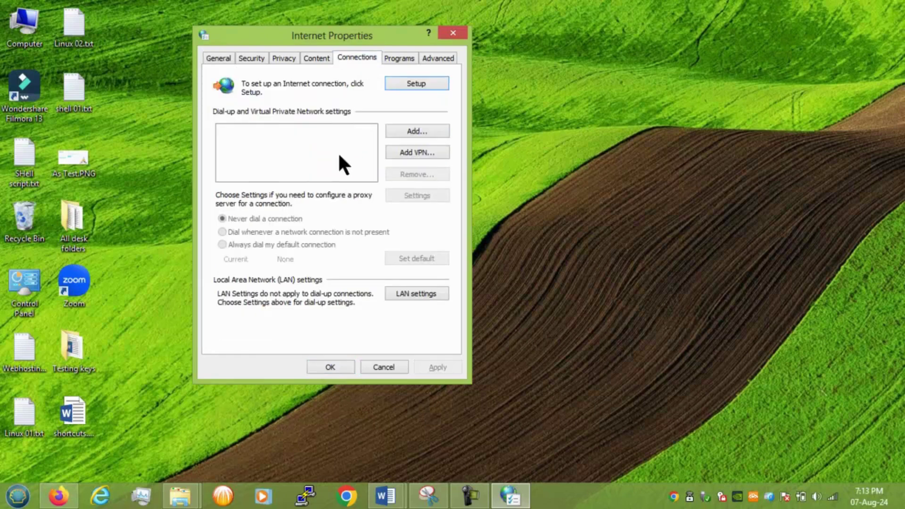
left_click(406, 294)
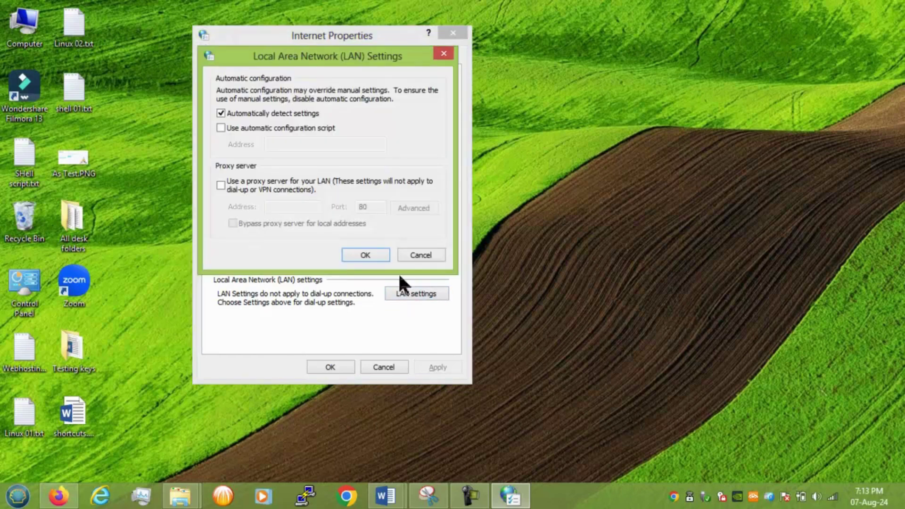
left_click(403, 256)
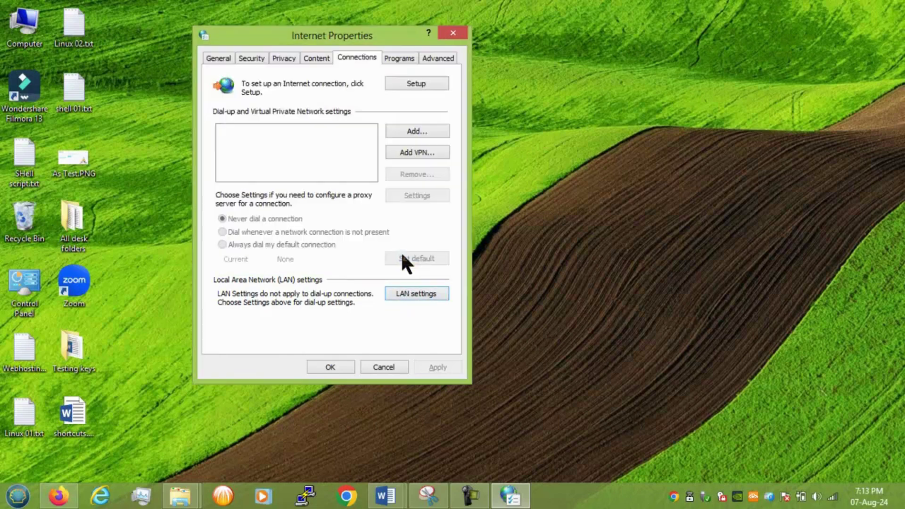
left_click(454, 33)
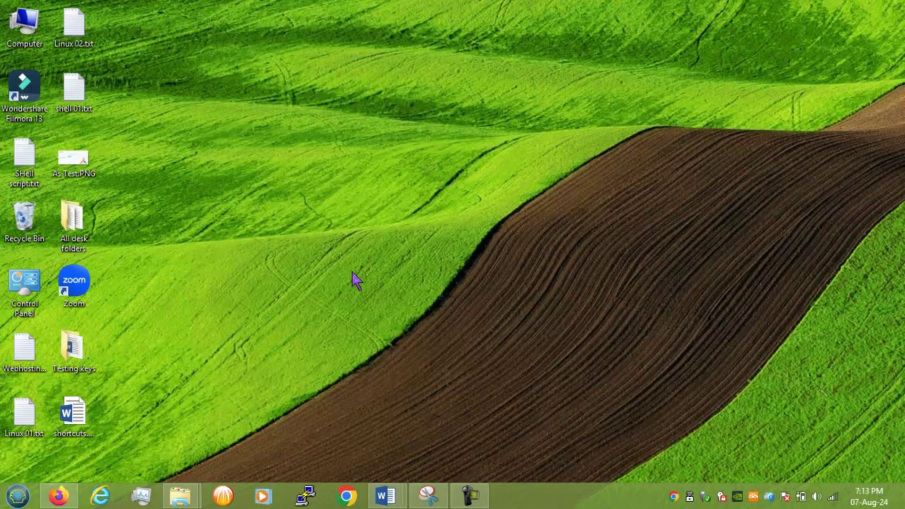
Launch compmgmt.msc, view Device Manager's network adapters for CCNA, then close Computer Management.
key("super+r")
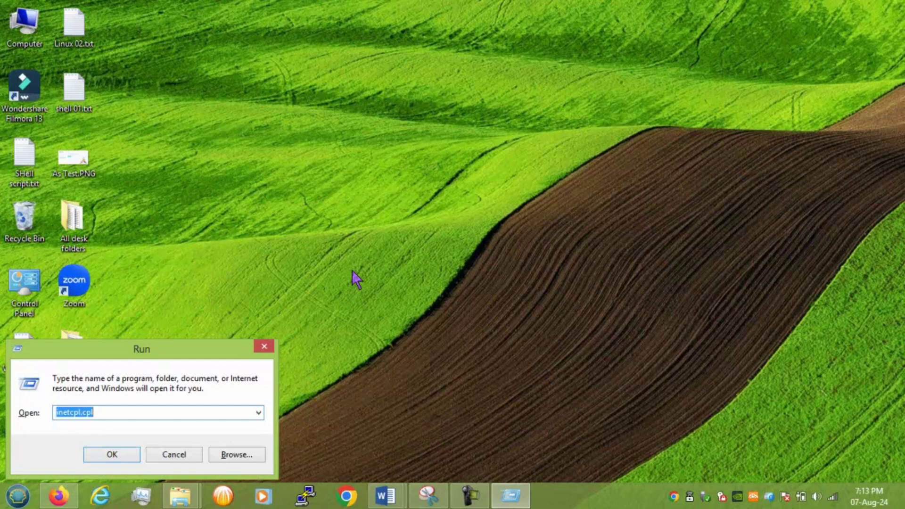
type("com")
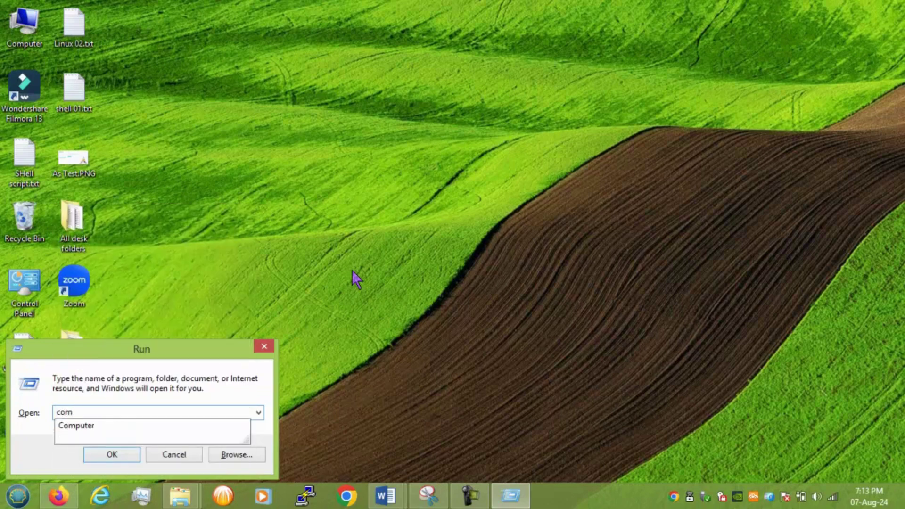
type("pm")
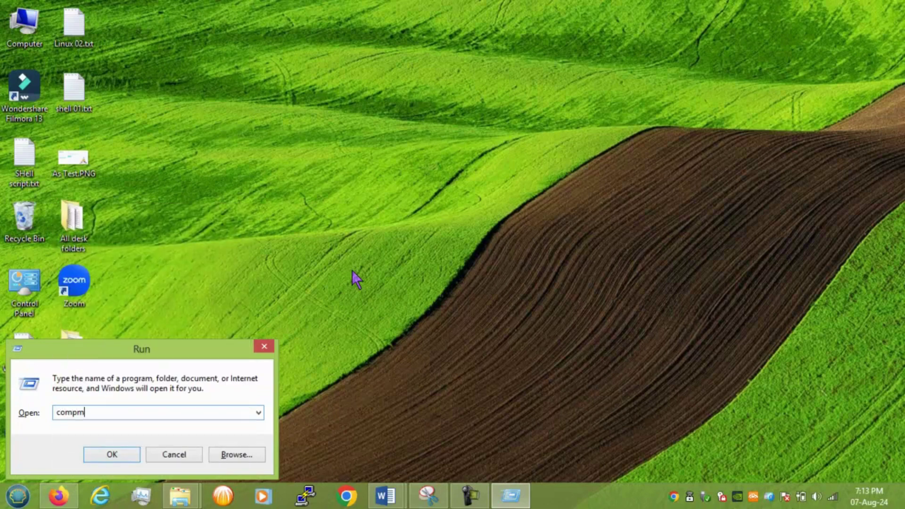
type("gmt.msc")
key("Return")
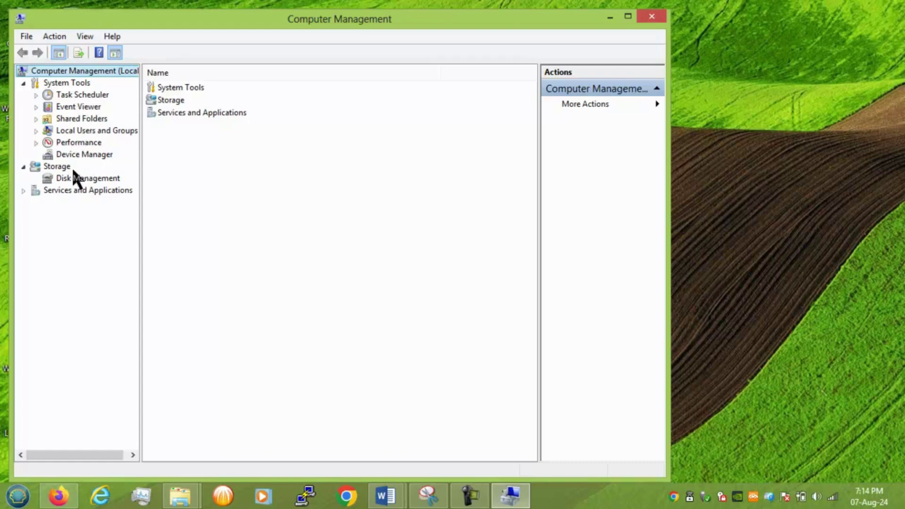
left_click(70, 154)
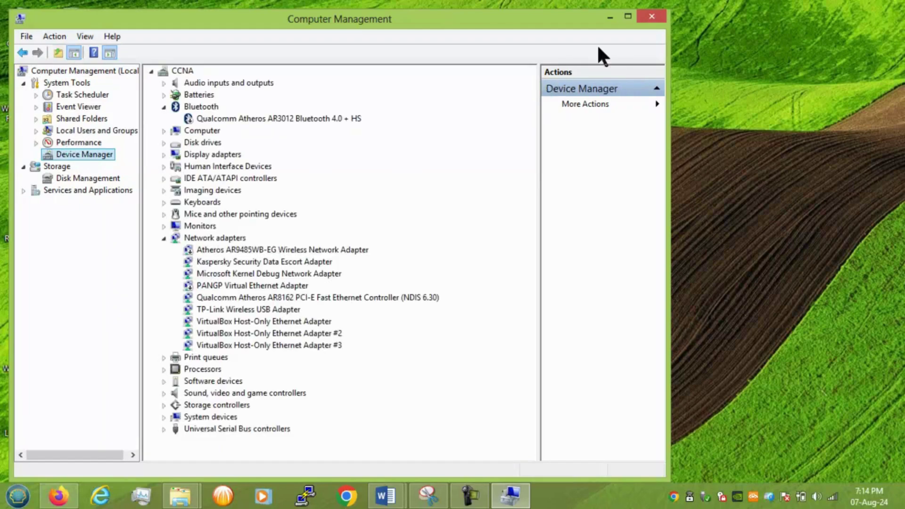
left_click(651, 18)
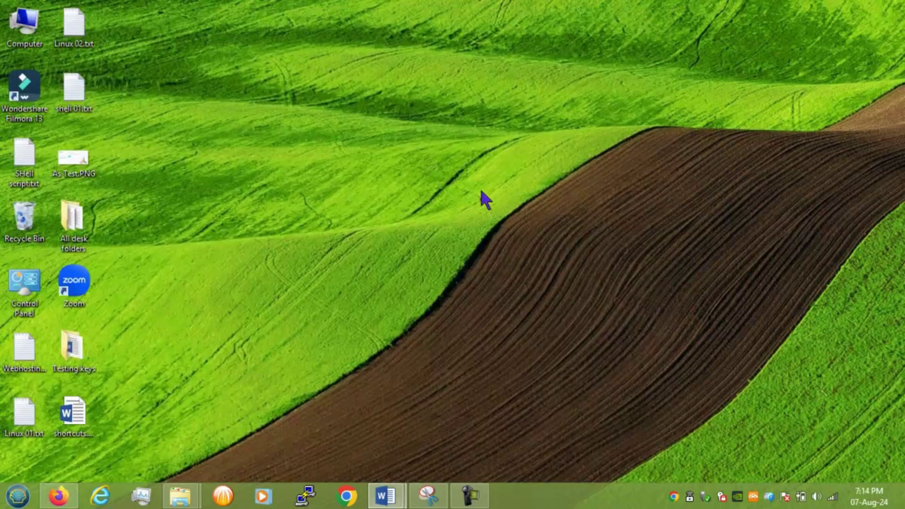
Launch diskmgmt.msc to review Disk 0's five NTFS volumes, then close Disk Management.
key("super+r")
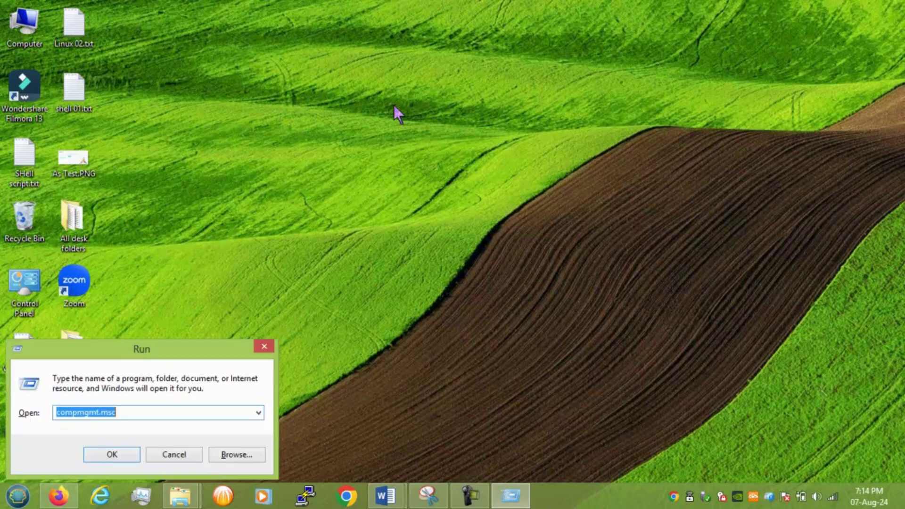
type("di")
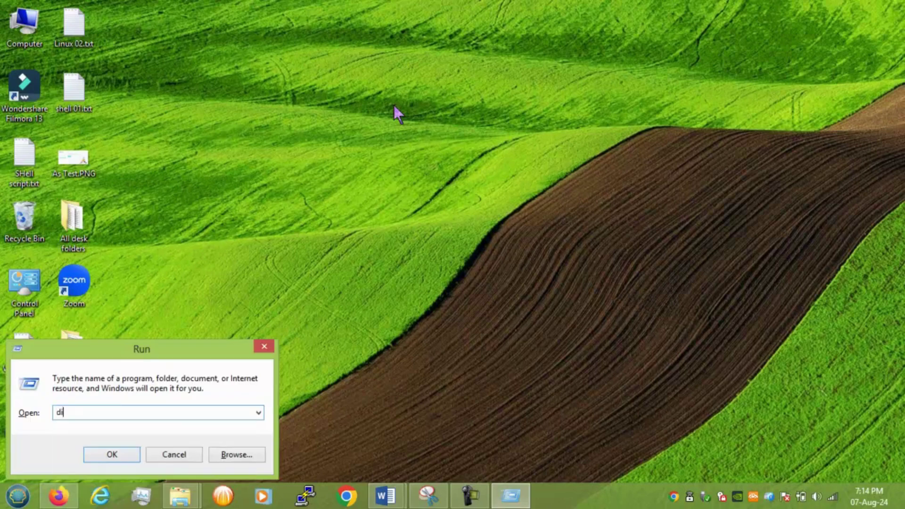
type("skmgmt.msc")
key("Return")
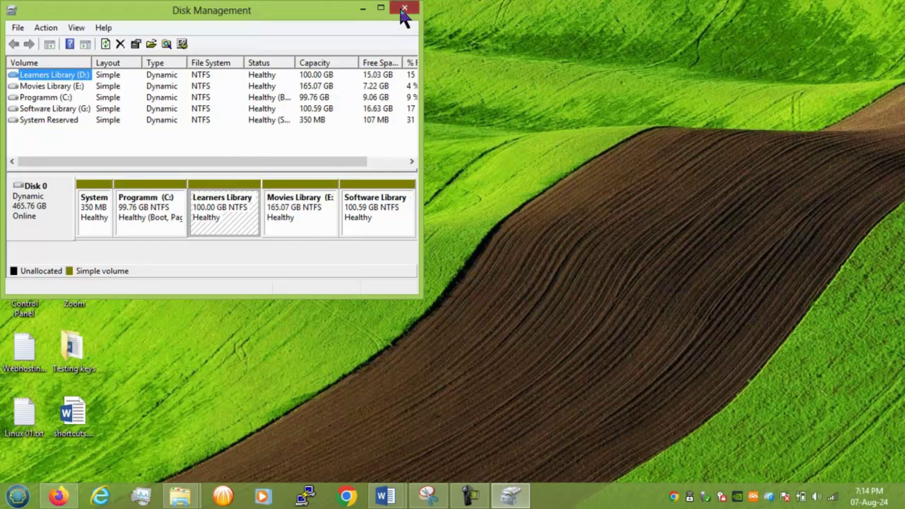
left_click(404, 9)
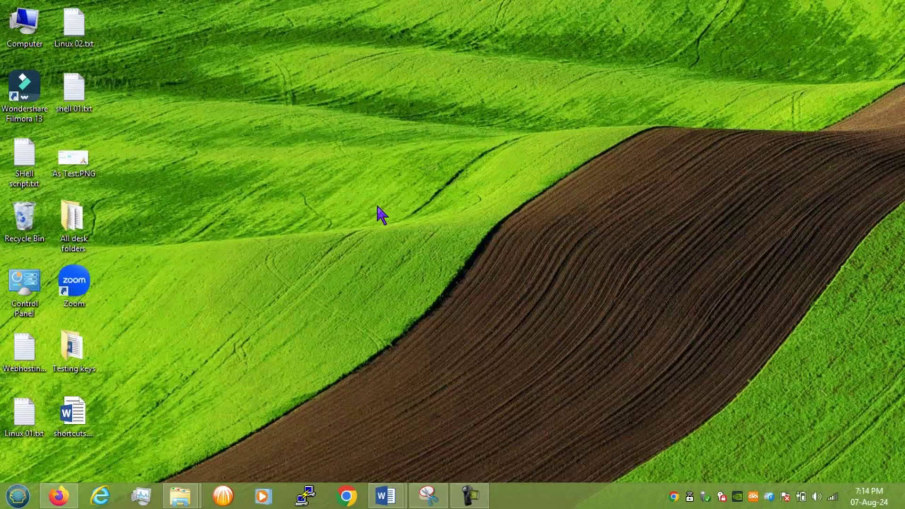
Launch perfmon.msc and dismiss the counters-not-added warning.
key("super+r")
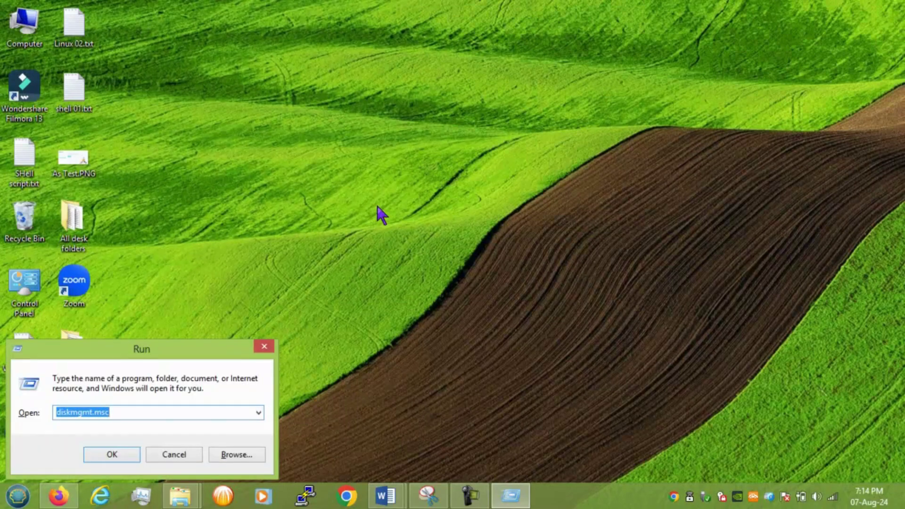
type("p")
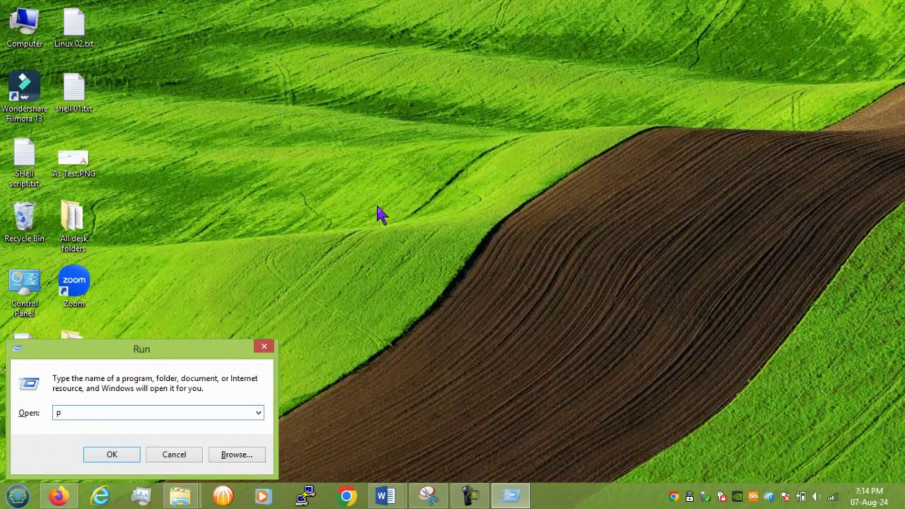
key("BackSpace")
type("perfmon.msc")
key("Return")
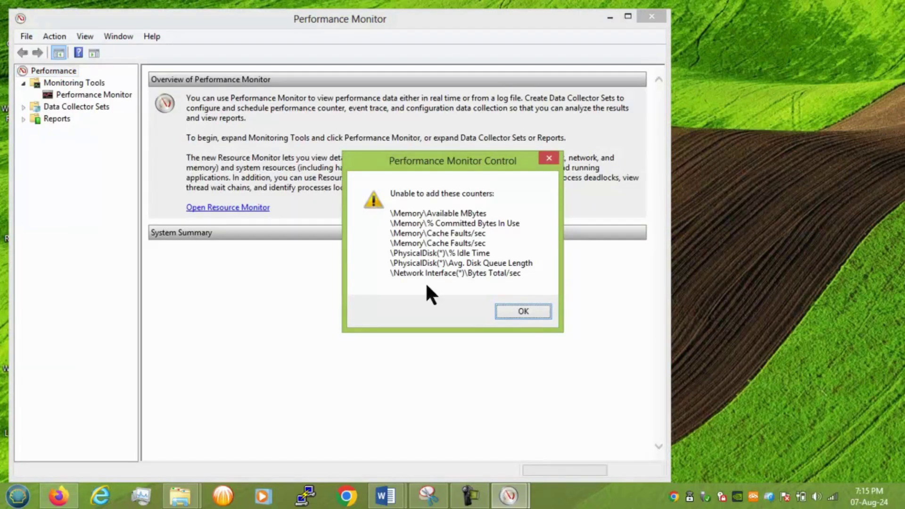
left_click(519, 311)
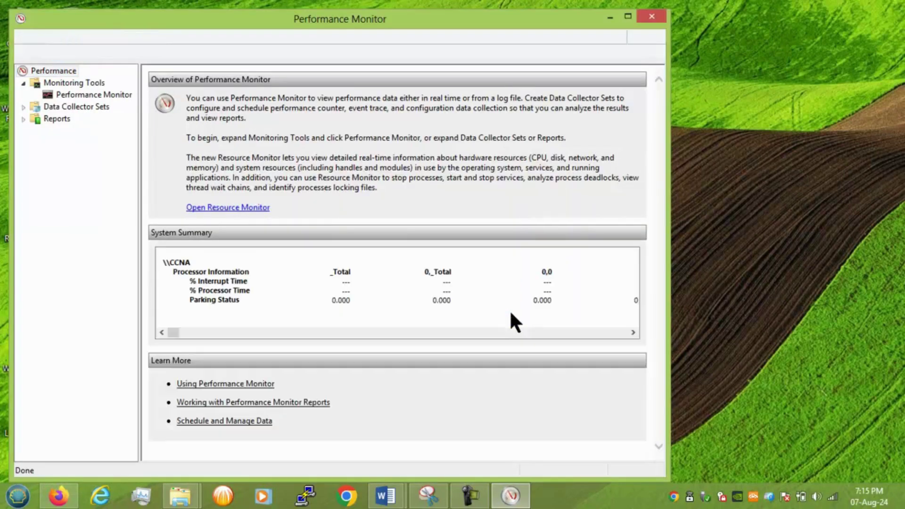
Browse the live processor-time graph, Data Collector Sets and System reports, then close Performance Monitor.
left_click(98, 94)
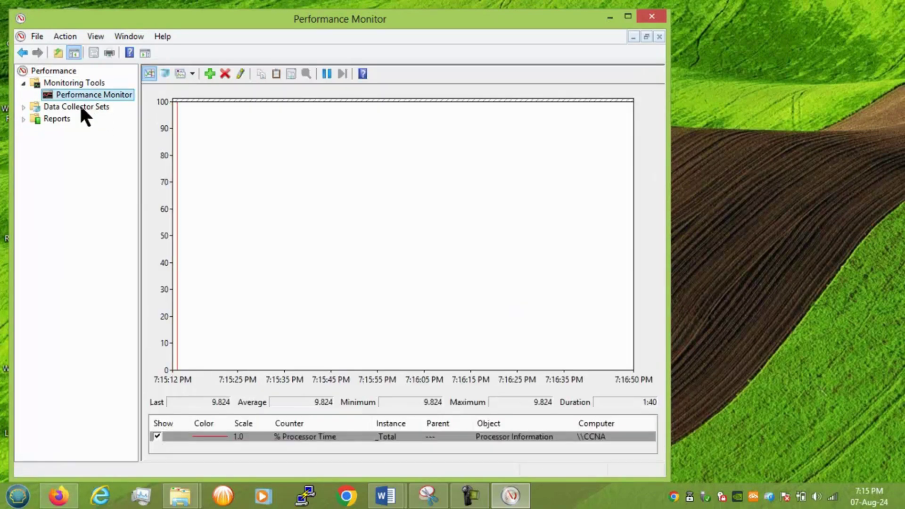
left_click(81, 109)
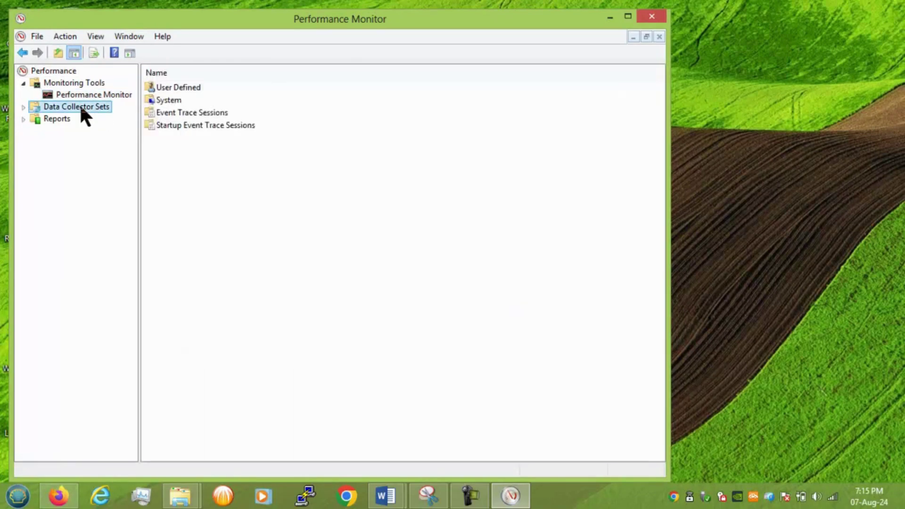
left_click(60, 122)
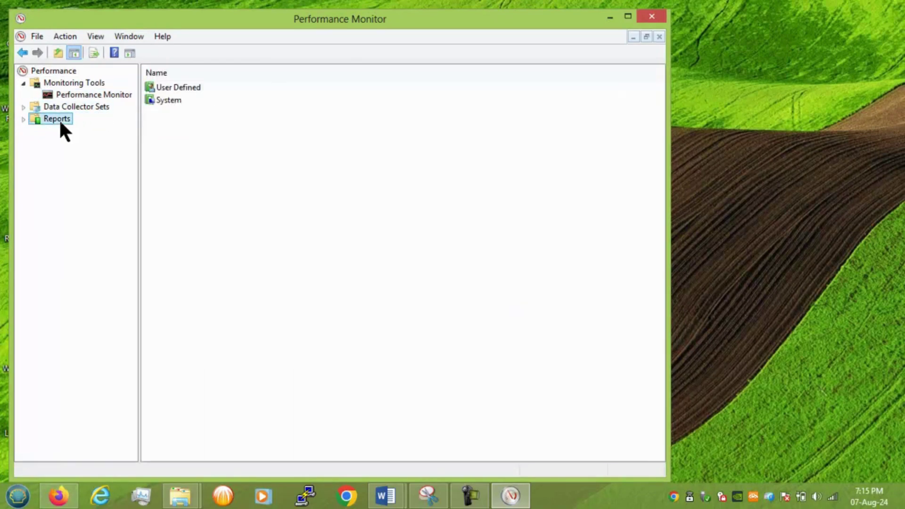
left_click(163, 87)
double_click(162, 100)
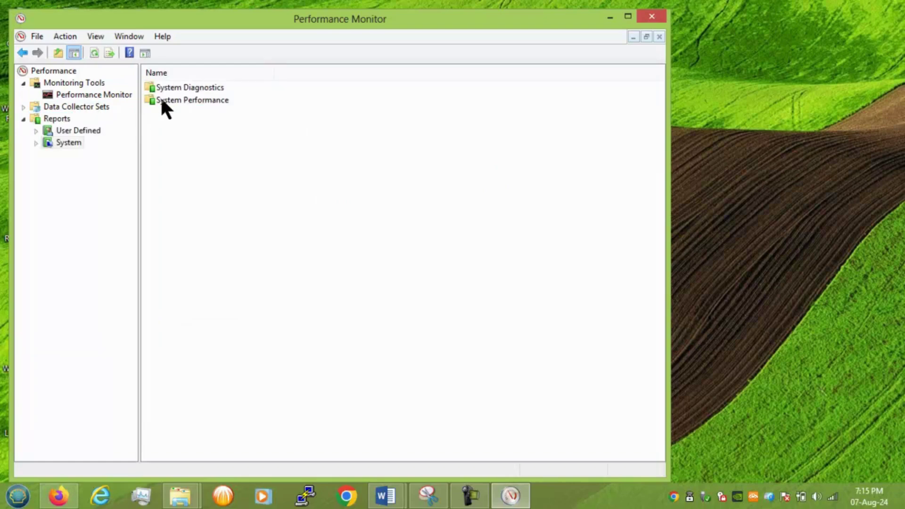
left_click(103, 95)
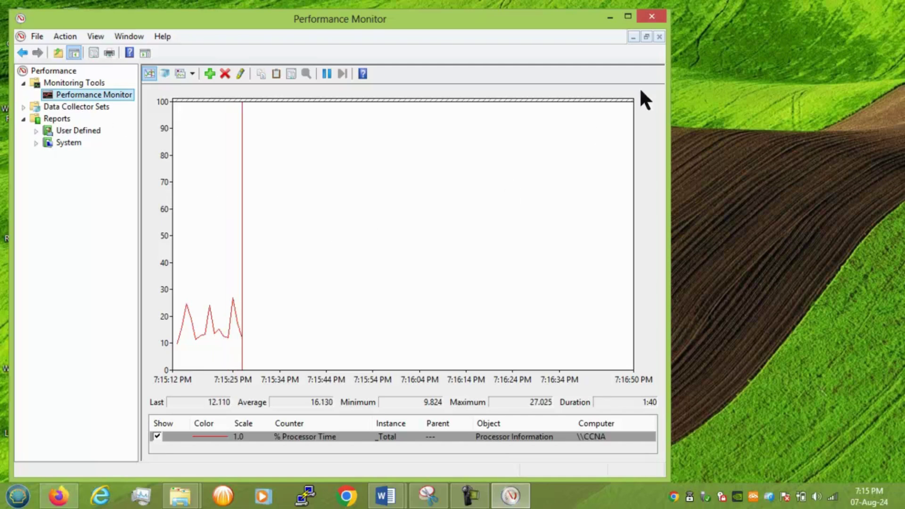
left_click(654, 18)
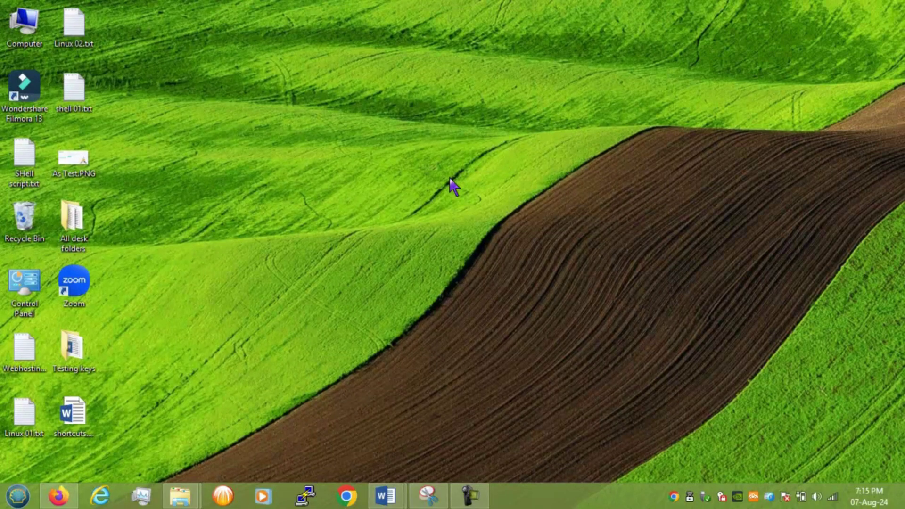
Launch Event Viewer with eventvwr.msc, correcting a typo in the command.
key("super+r")
type("ev")
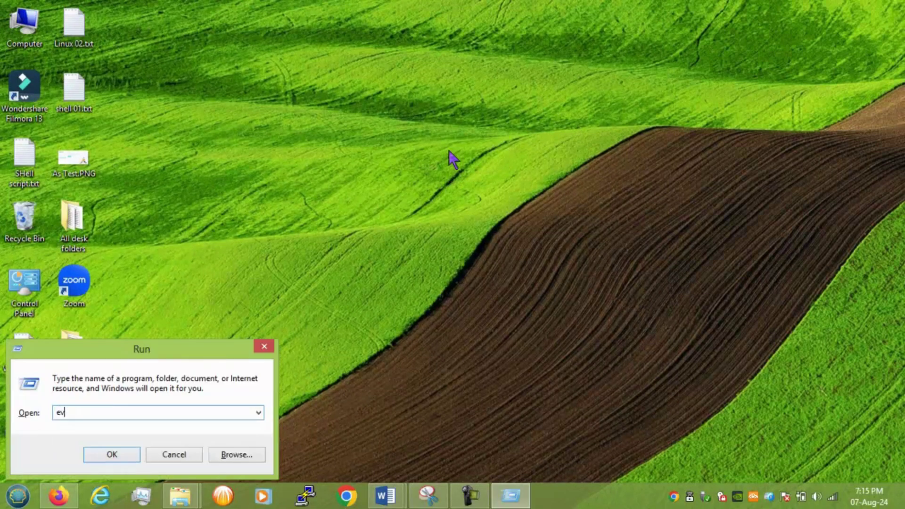
type("eny")
key("BackSpace")
type("tvwr.msc")
key("Return")
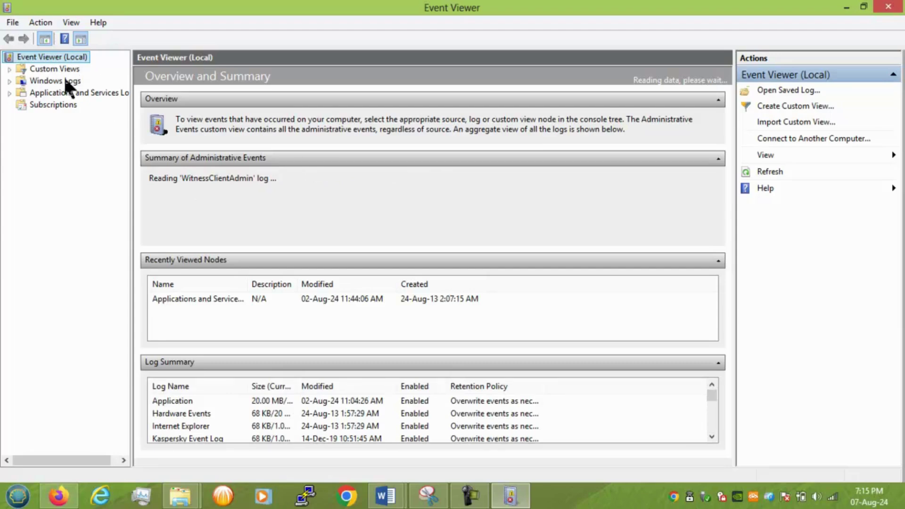
Expand Applications and Services Logs, view the Windows Logs list, then close Event Viewer.
double_click(65, 93)
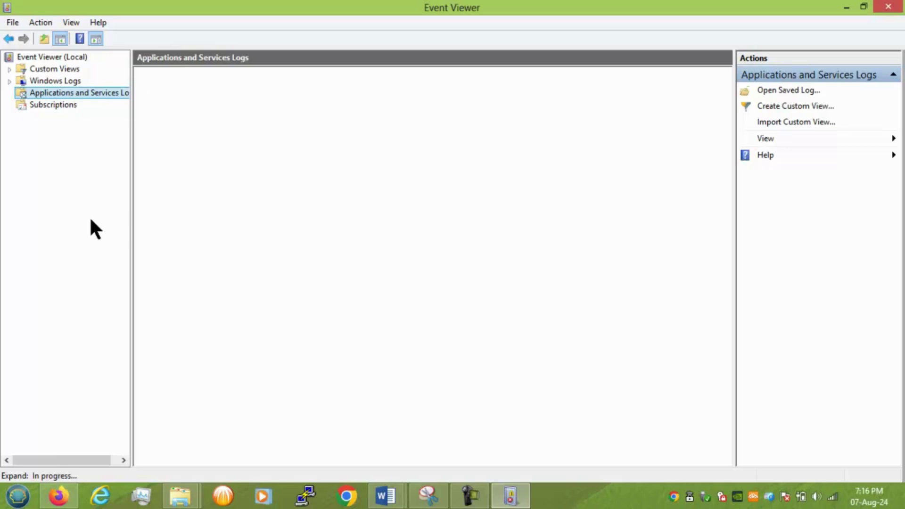
left_click(80, 81)
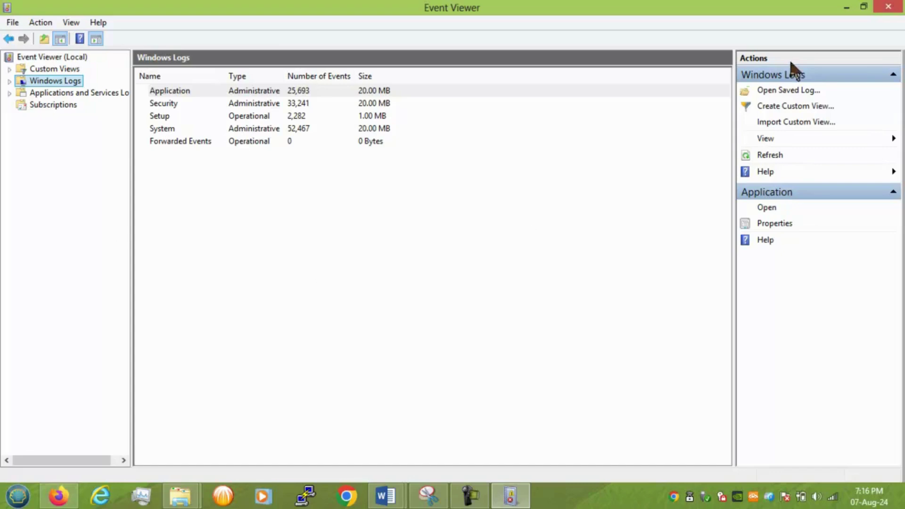
left_click(882, 9)
Launch devmgmt.msc, scroll through CCNA's Bluetooth and network adapters, then close Device Manager.
key("super+r")
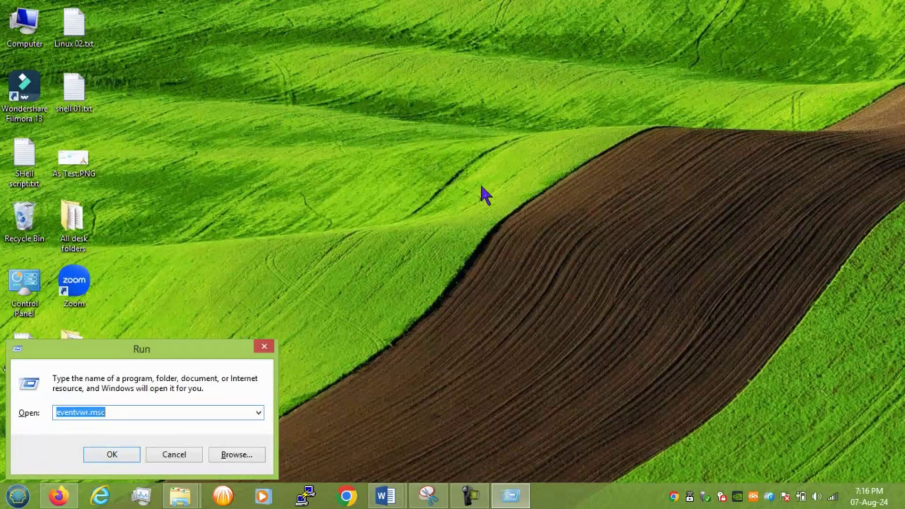
type("dev")
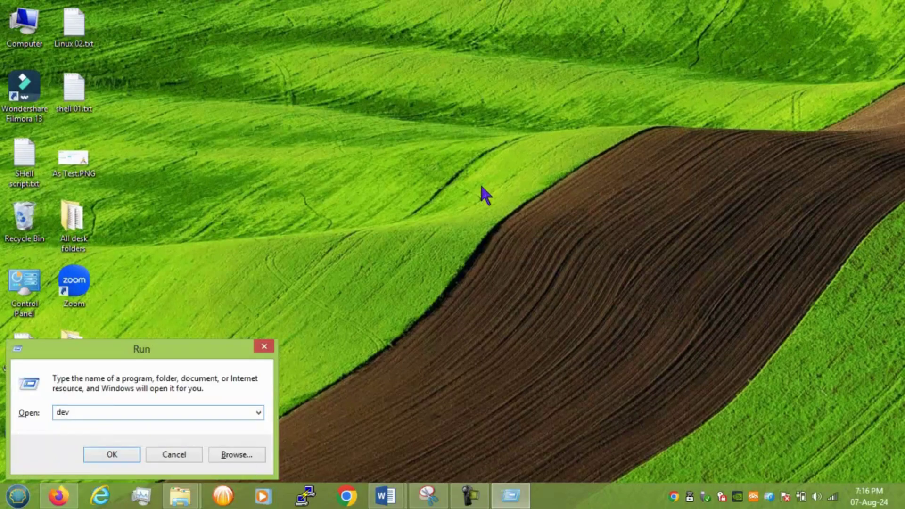
type("mgmt.msc")
key("Return")
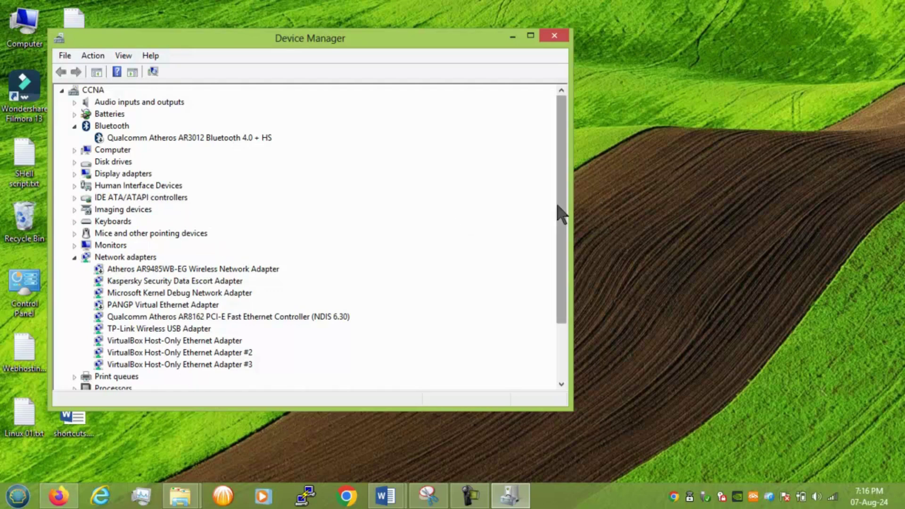
left_click_drag(556, 202, 561, 144)
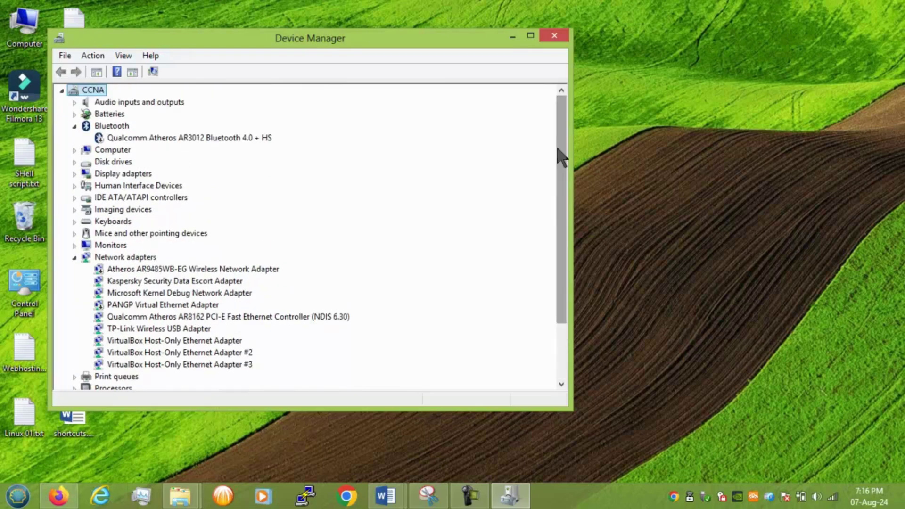
left_click(555, 36)
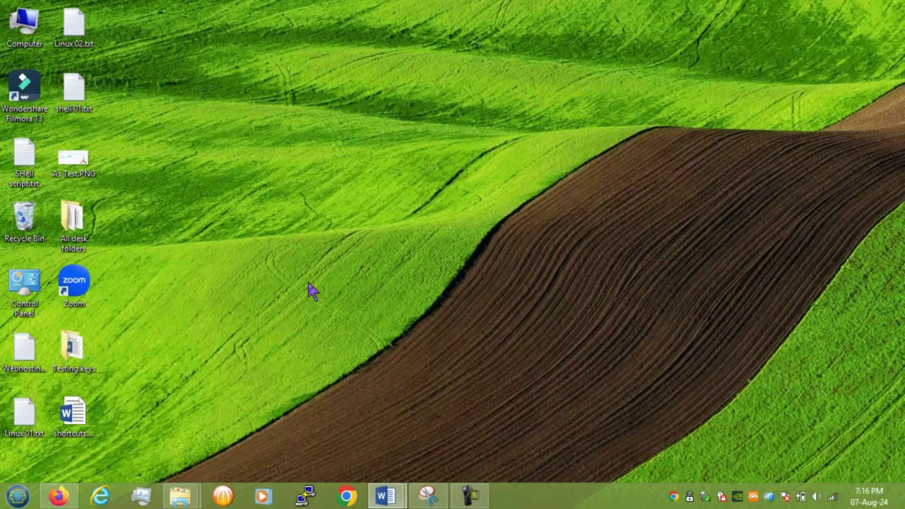